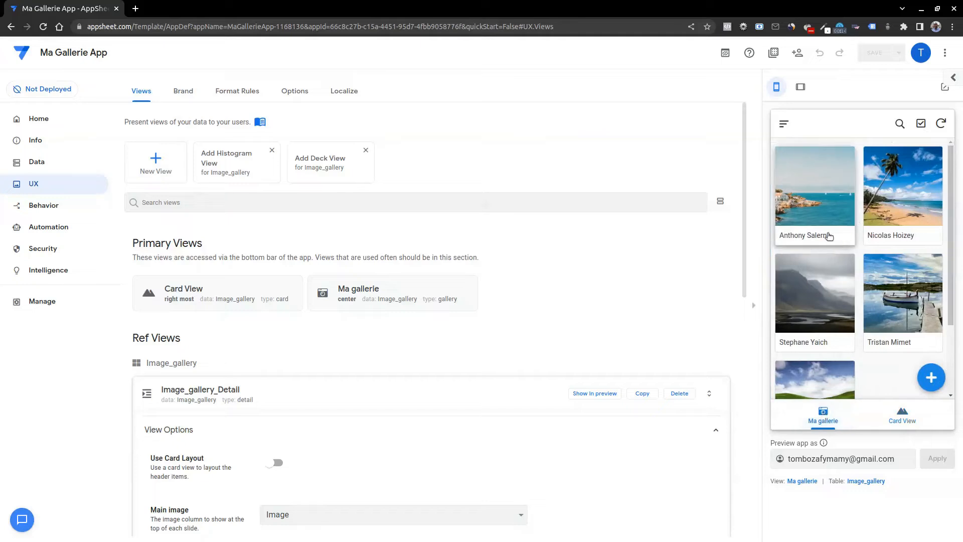
# Step: Preview the Card View, create a new view in the app and name it Deck View
pyautogui.click(900, 420)
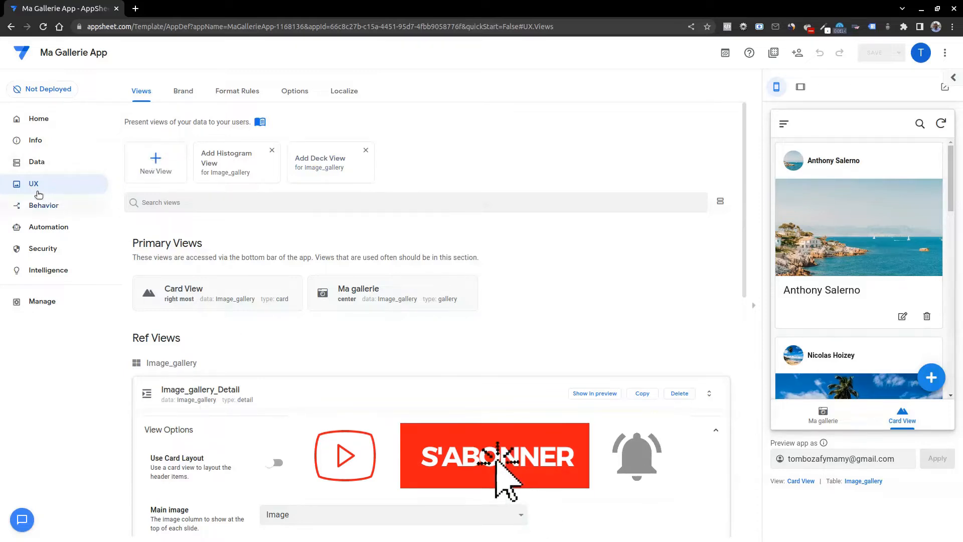
pyautogui.click(150, 163)
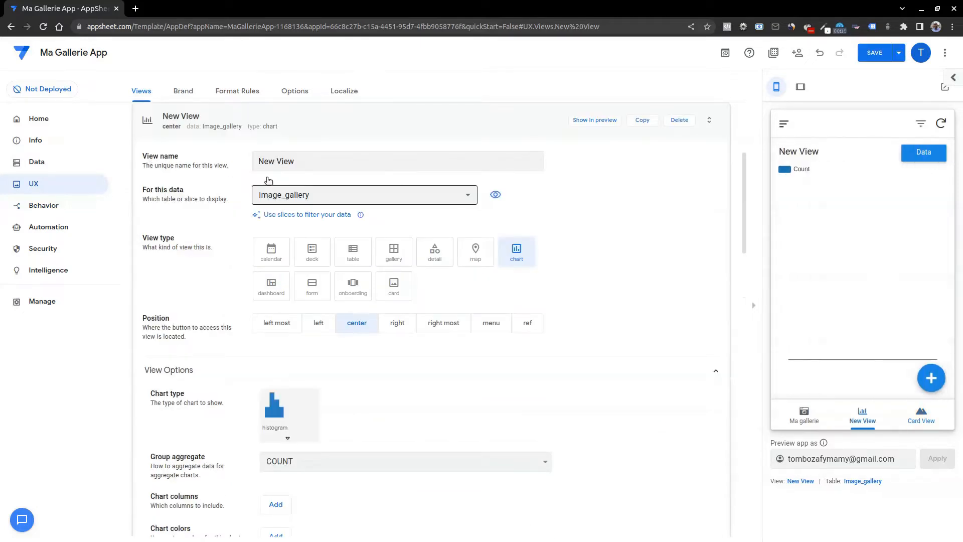
pyautogui.moveTo(303, 160); pyautogui.dragTo(219, 161)
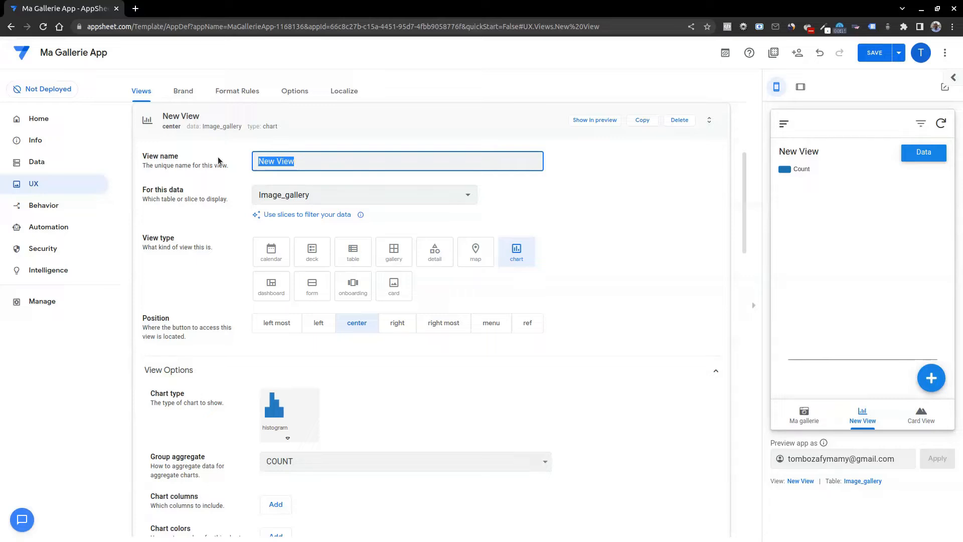
pyautogui.write('Deck')
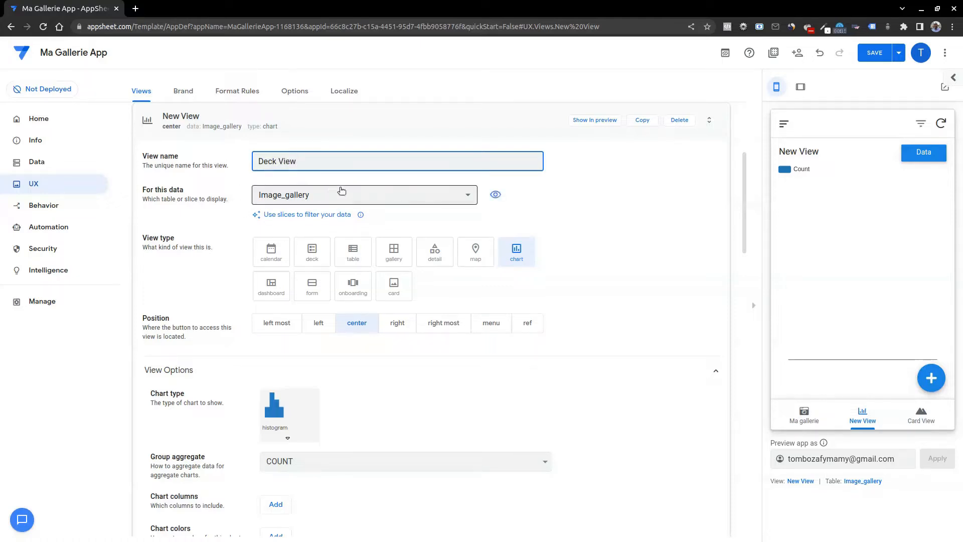
# Step: Keep Image_gallery as the Deck View's data source and set its view type to deck
pyautogui.click(302, 198)
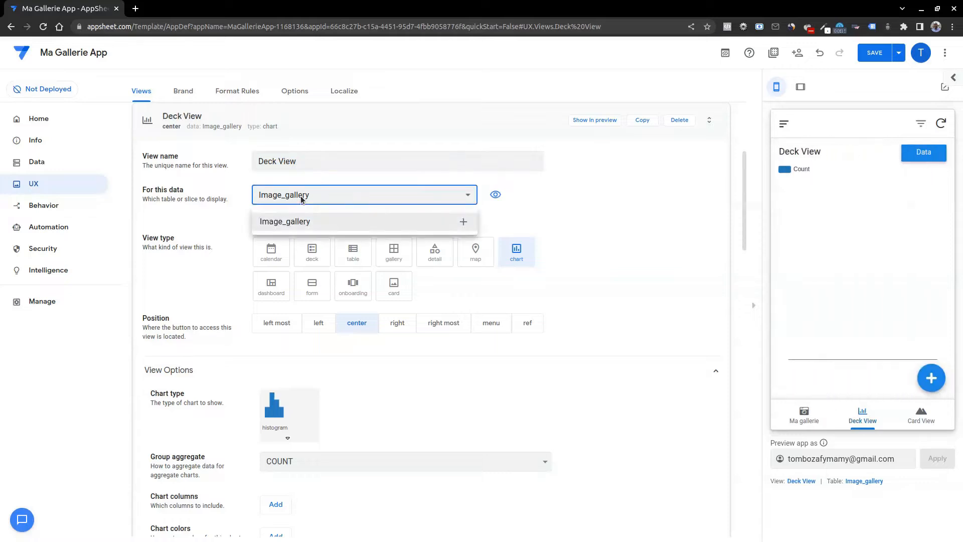
pyautogui.click(302, 198)
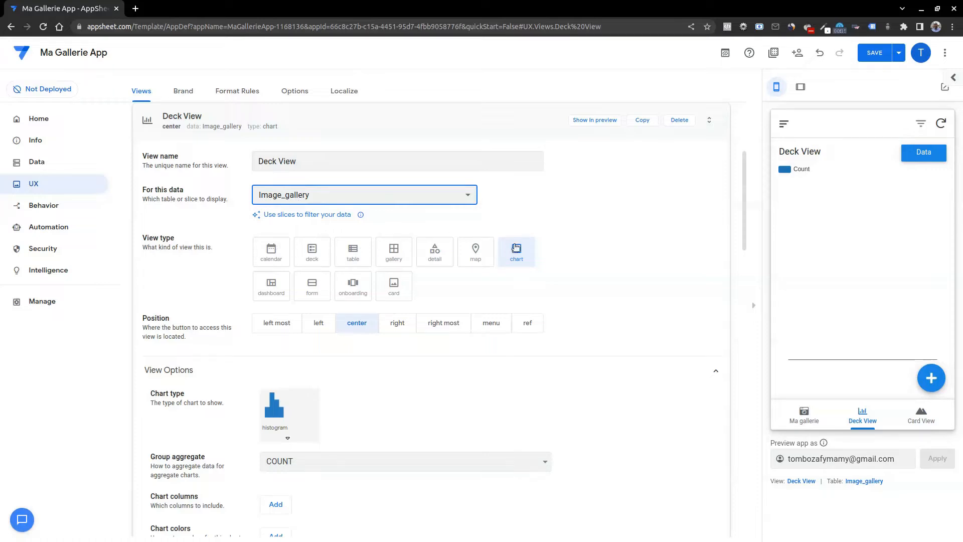
pyautogui.click(315, 253)
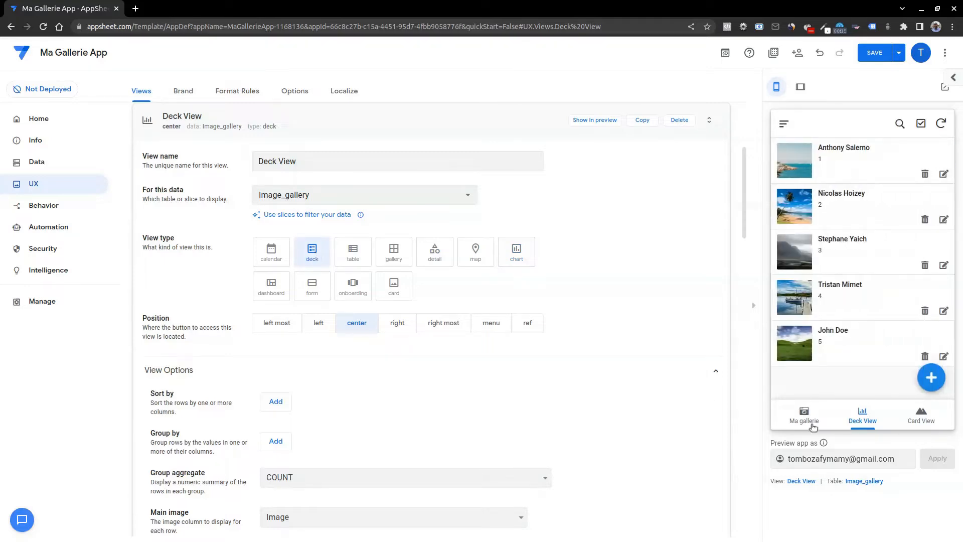
# Step: Try the left most and center positions for the Deck View and set its position to right most
pyautogui.click(275, 326)
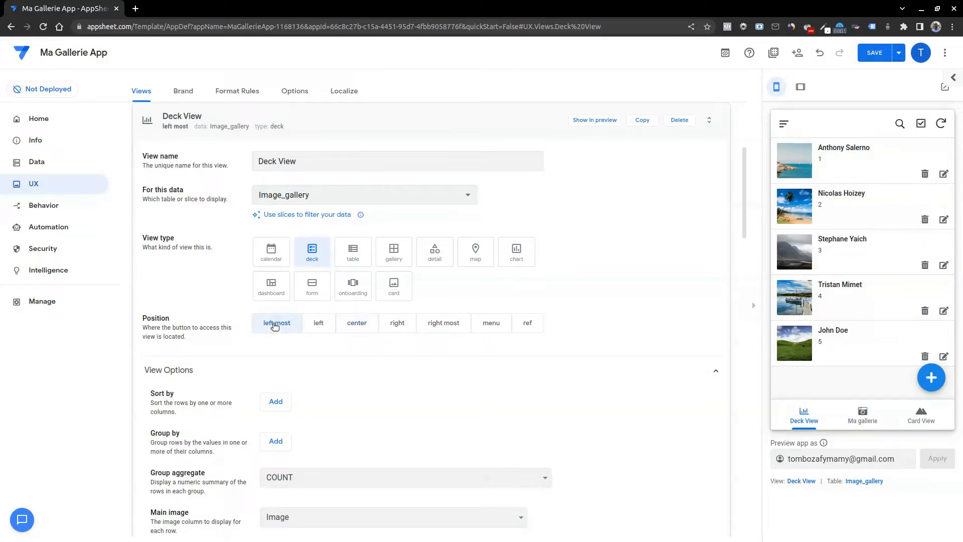
pyautogui.click(352, 328)
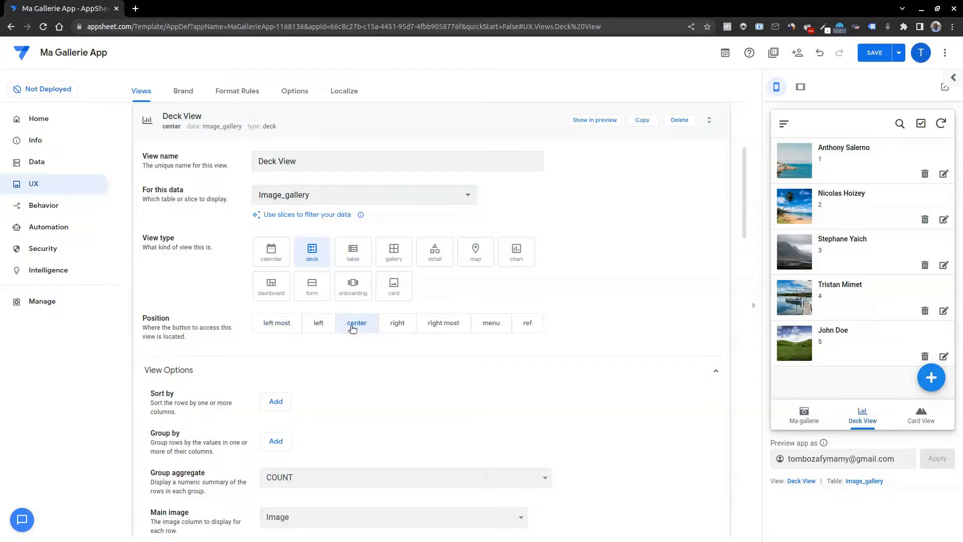
pyautogui.click(439, 326)
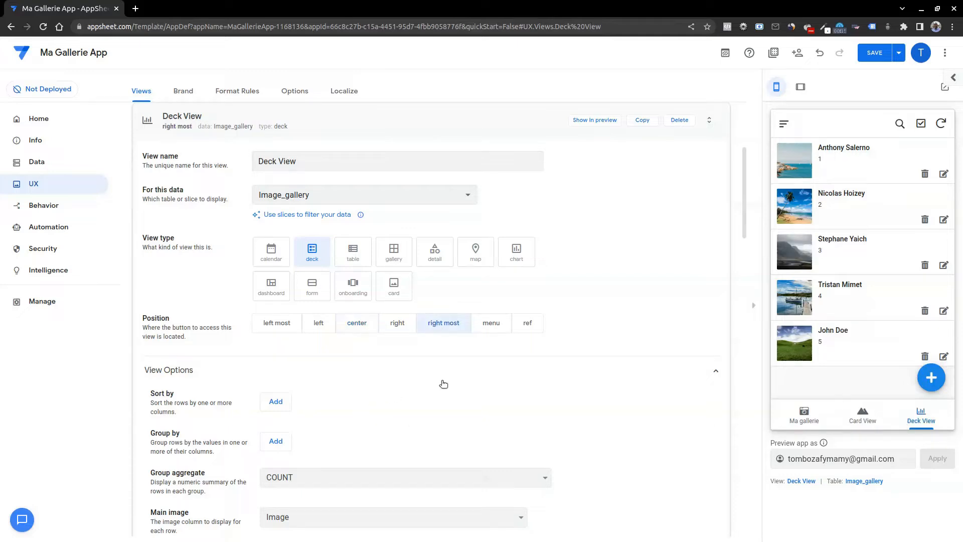
# Step: Set the Deck View's group aggregate to NONE in the view options
pyautogui.scroll(-3, 421, 369)
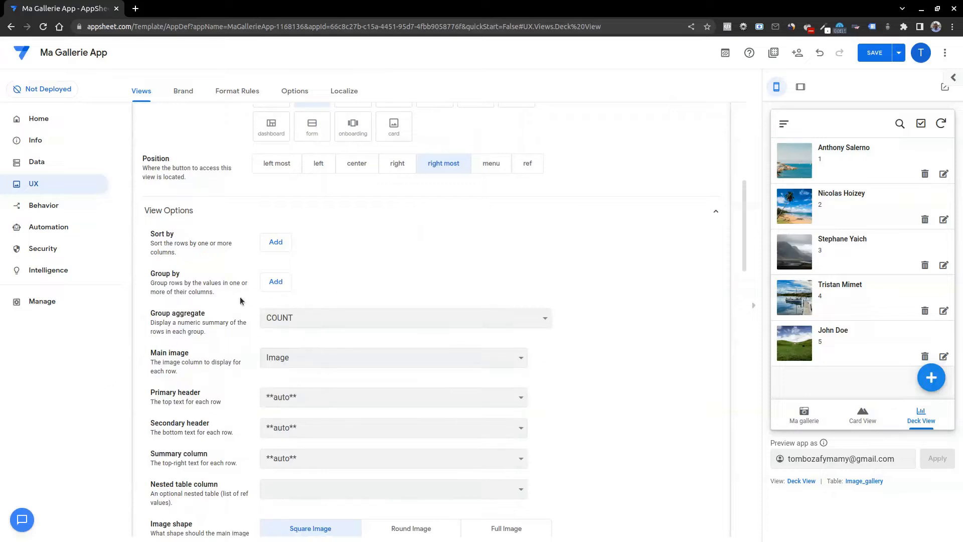
pyautogui.scroll(-2, 619, 368)
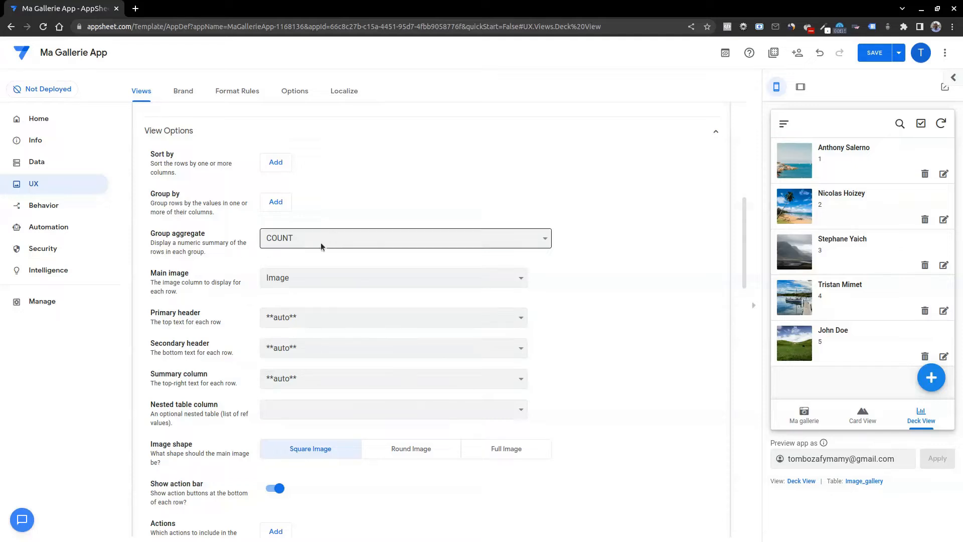
pyautogui.click(303, 238)
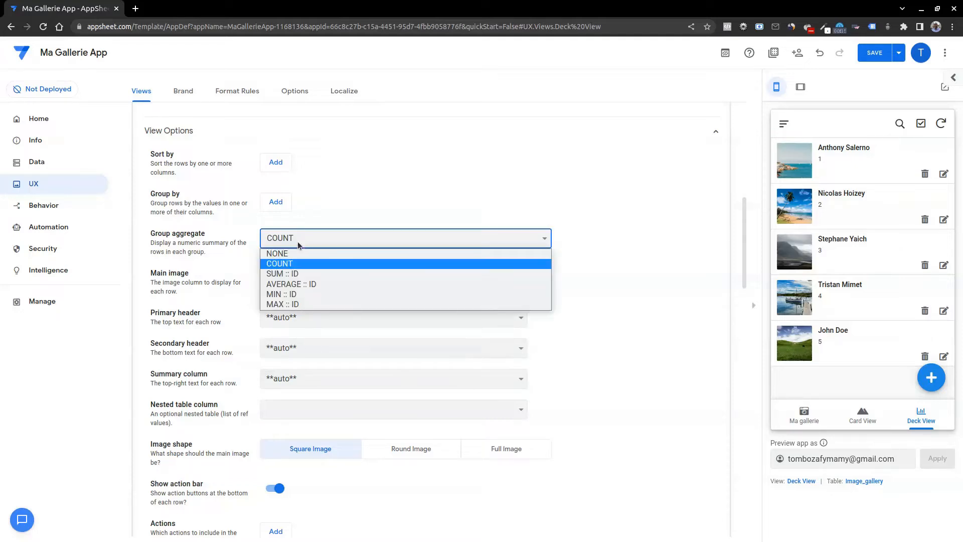
pyautogui.click(292, 252)
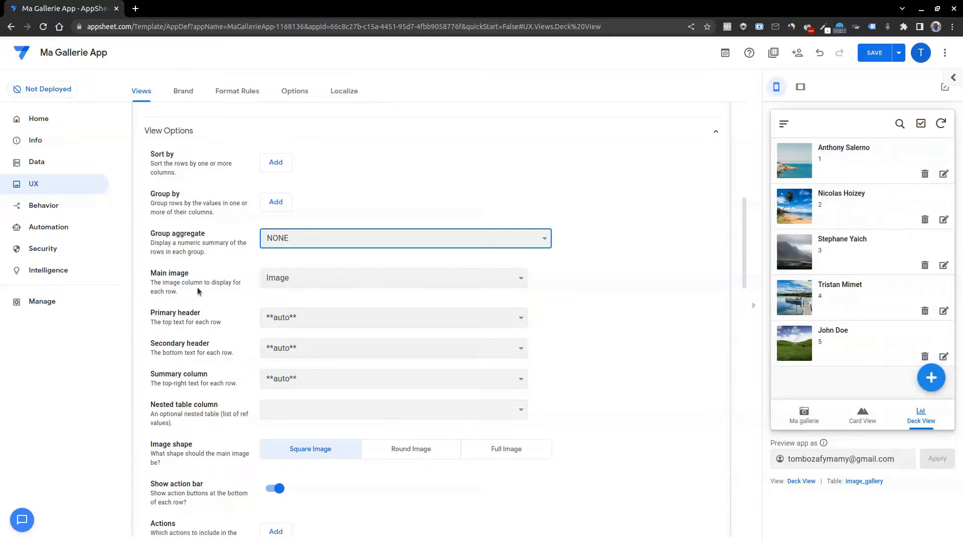
# Step: Keep Image as the main image column and set the primary header to Author
pyautogui.click(314, 278)
pyautogui.click(221, 306)
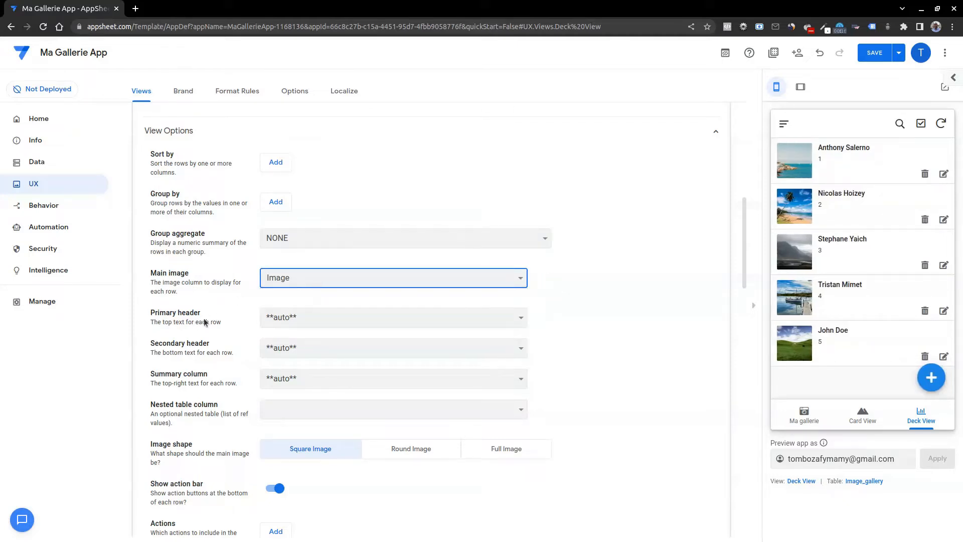
pyautogui.click(323, 316)
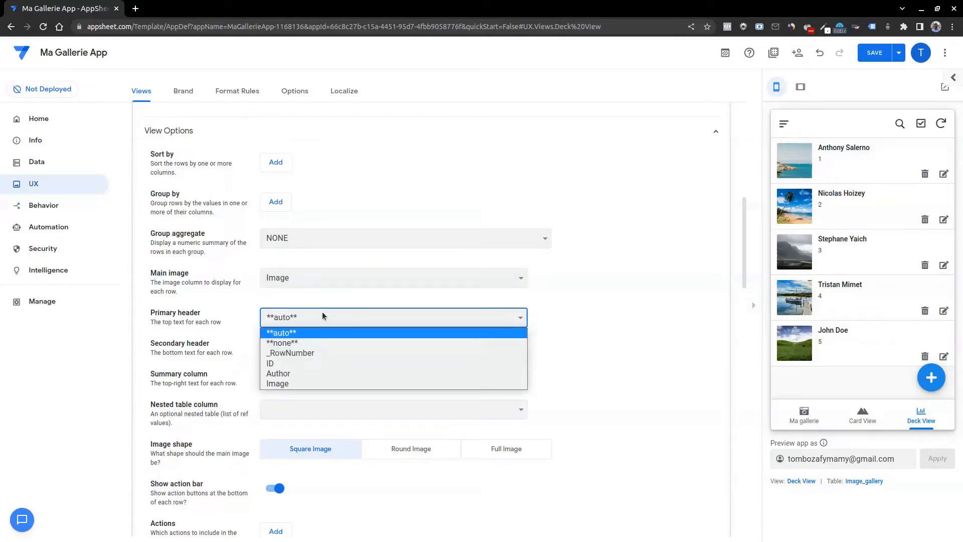
pyautogui.click(304, 374)
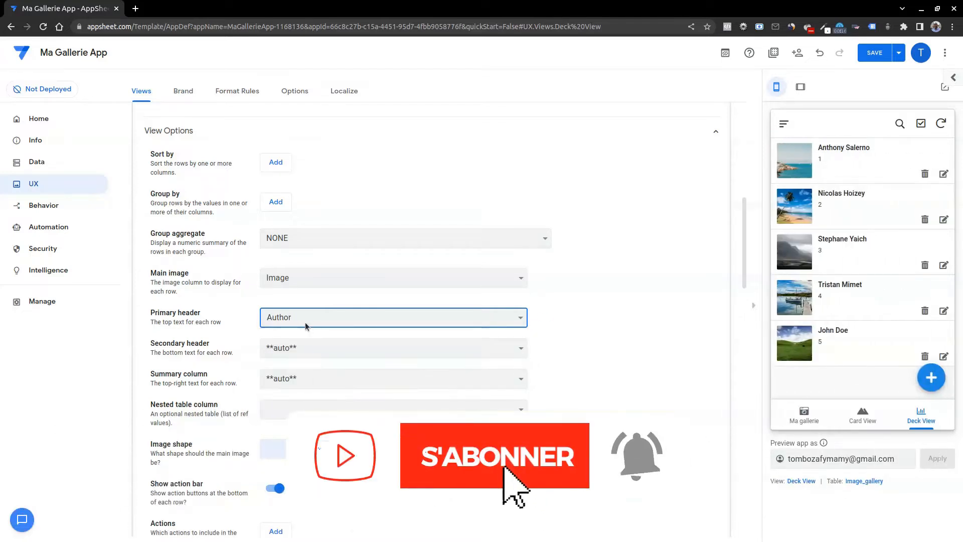
# Step: Try Image and **none** as the Deck View's primary header and return it to Author
pyautogui.click(306, 322)
pyautogui.click(296, 386)
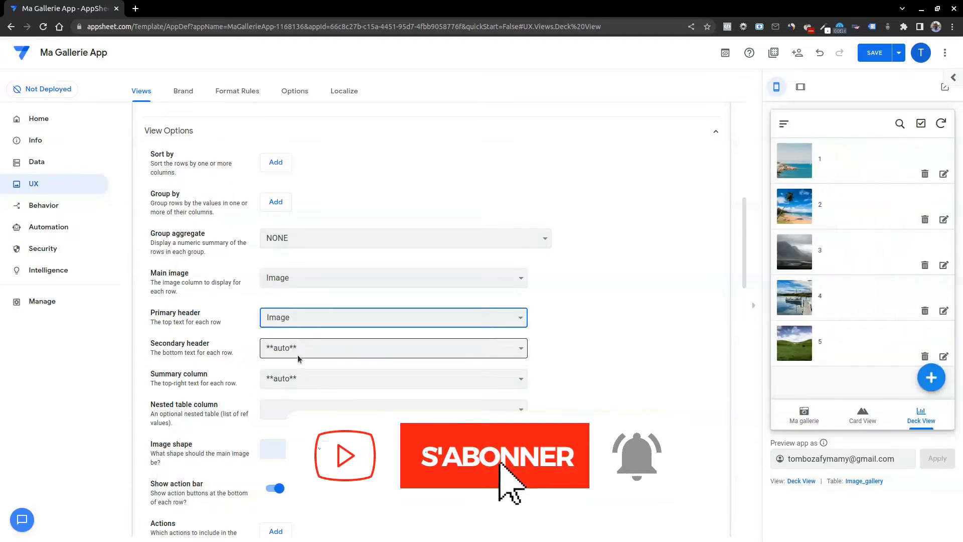
pyautogui.click(295, 317)
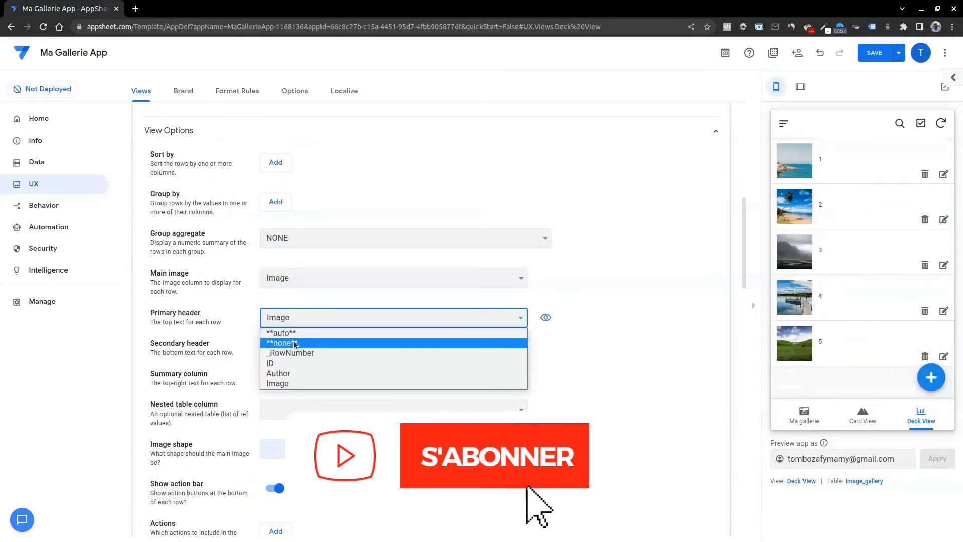
pyautogui.click(294, 342)
pyautogui.click(297, 321)
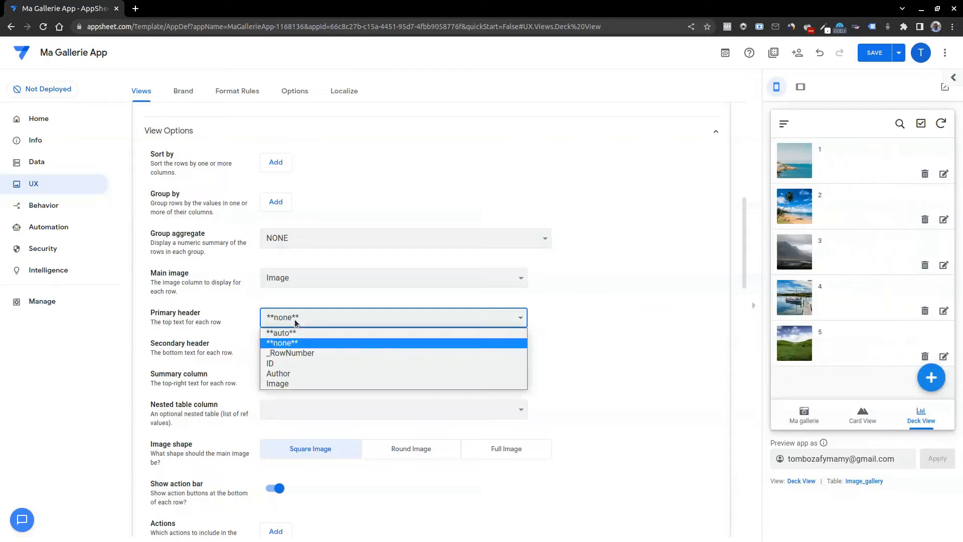
pyautogui.click(297, 374)
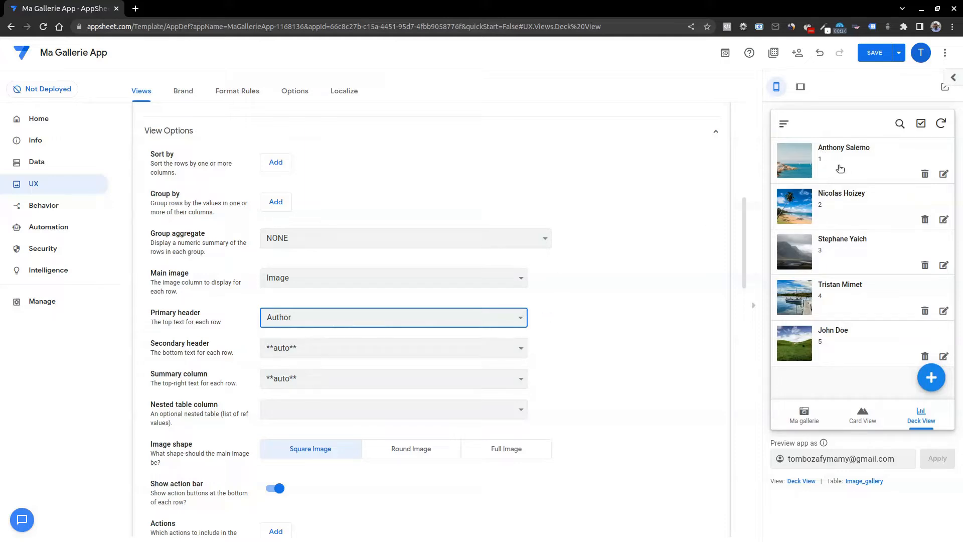
# Step: Set the secondary header to **none**, and try ID for the summary column before setting it to **none** as well
pyautogui.click(272, 351)
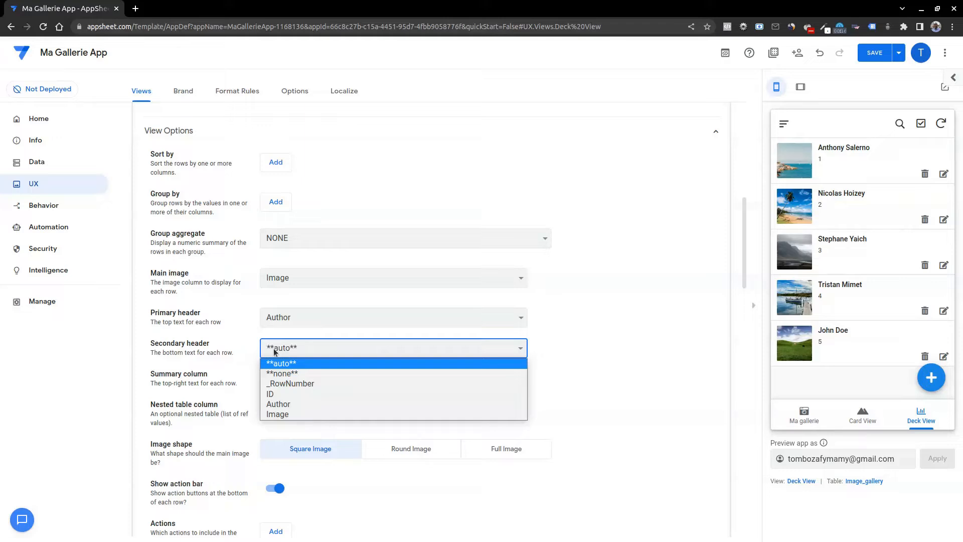
pyautogui.click(283, 374)
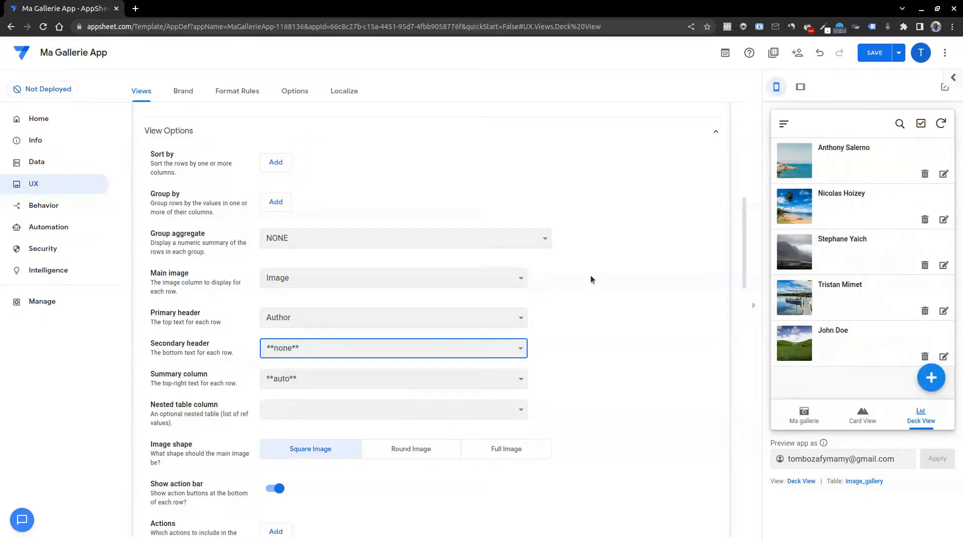
pyautogui.click(307, 376)
pyautogui.click(282, 430)
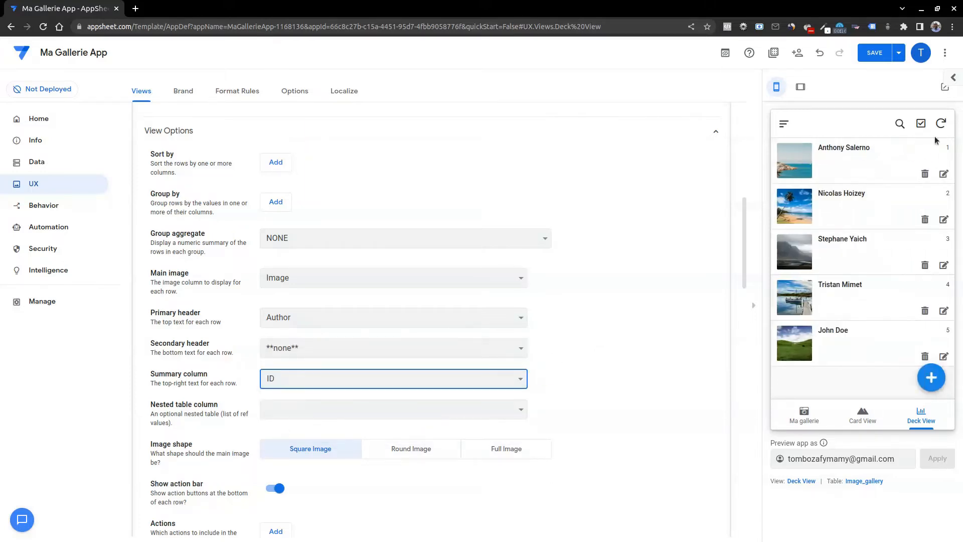
pyautogui.click(317, 381)
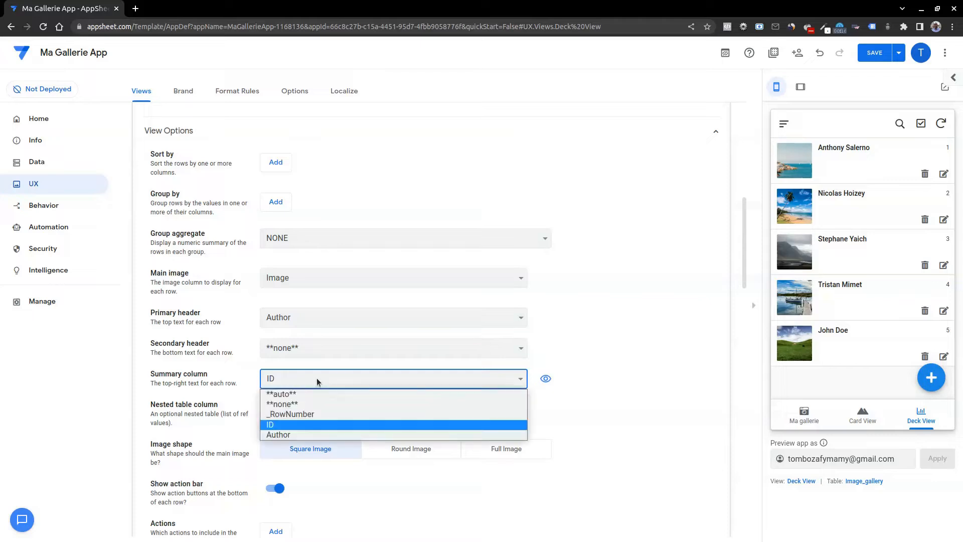
pyautogui.click(308, 404)
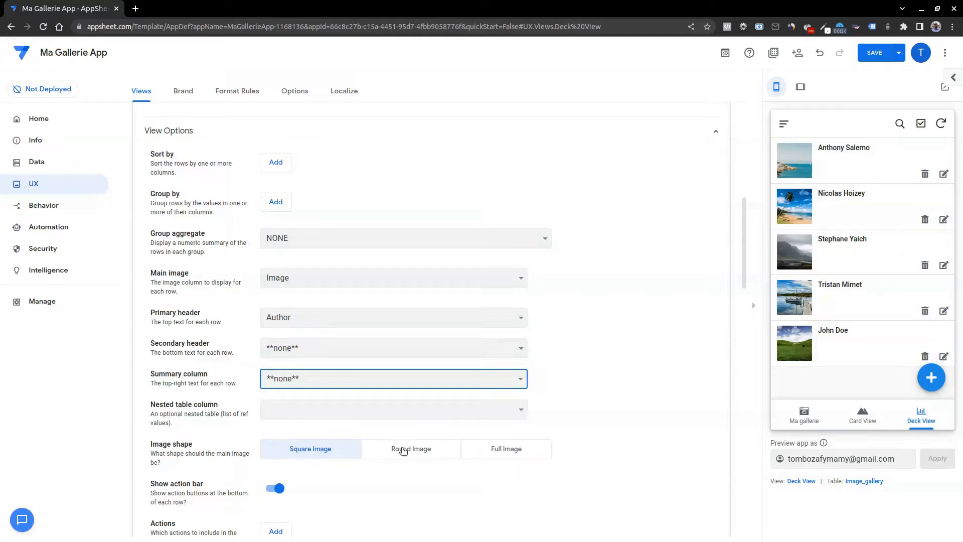
# Step: Set the image shape to Round Image and test the action bar by turning it off and back on
pyautogui.click(404, 449)
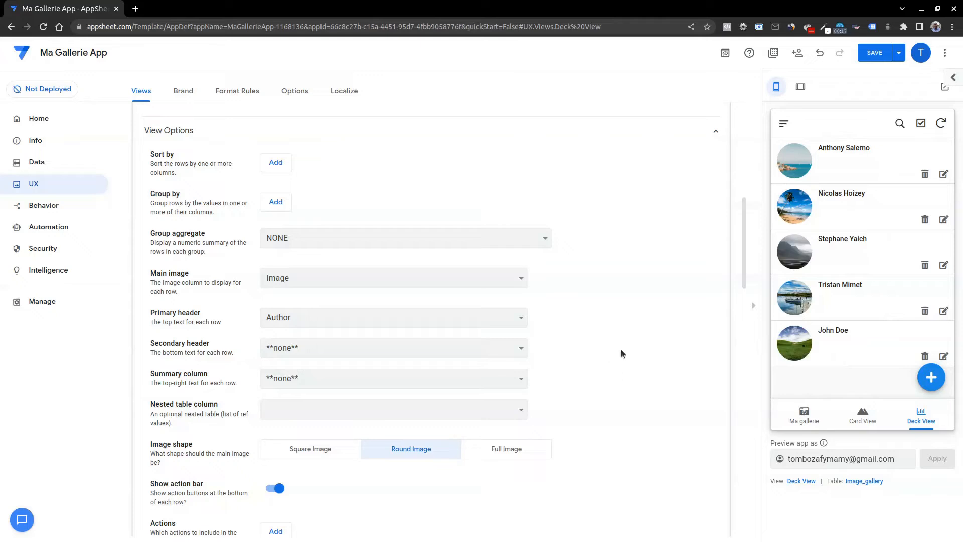
pyautogui.scroll(-1, 612, 343)
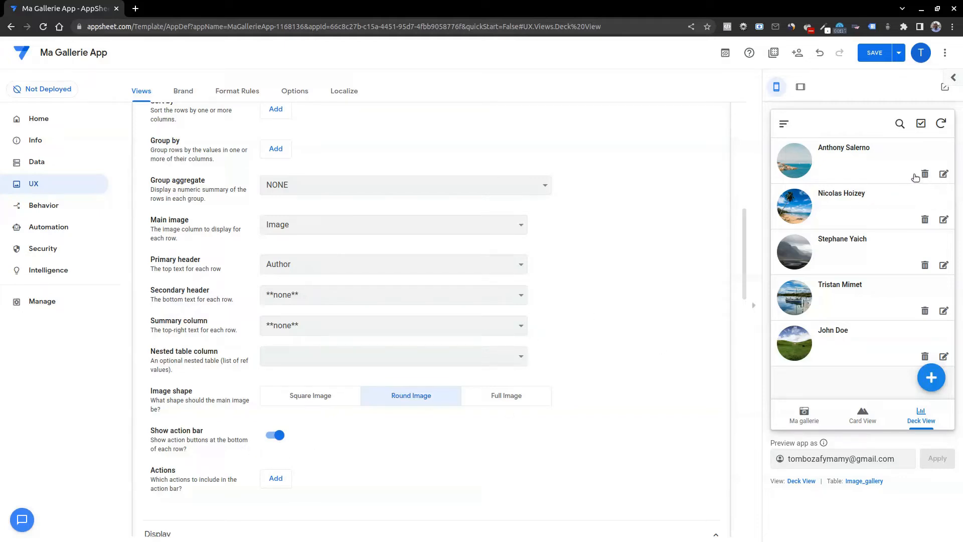
pyautogui.click(278, 436)
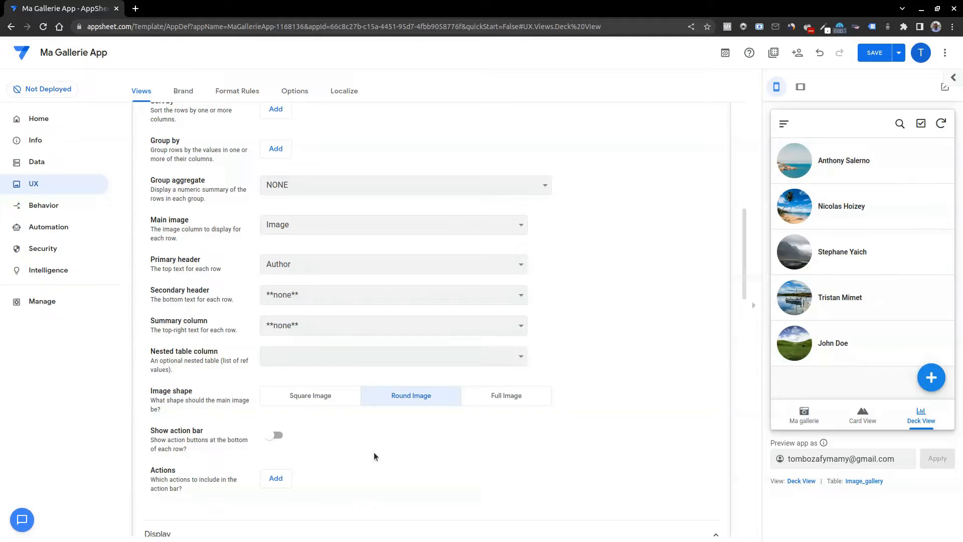
pyautogui.click(271, 441)
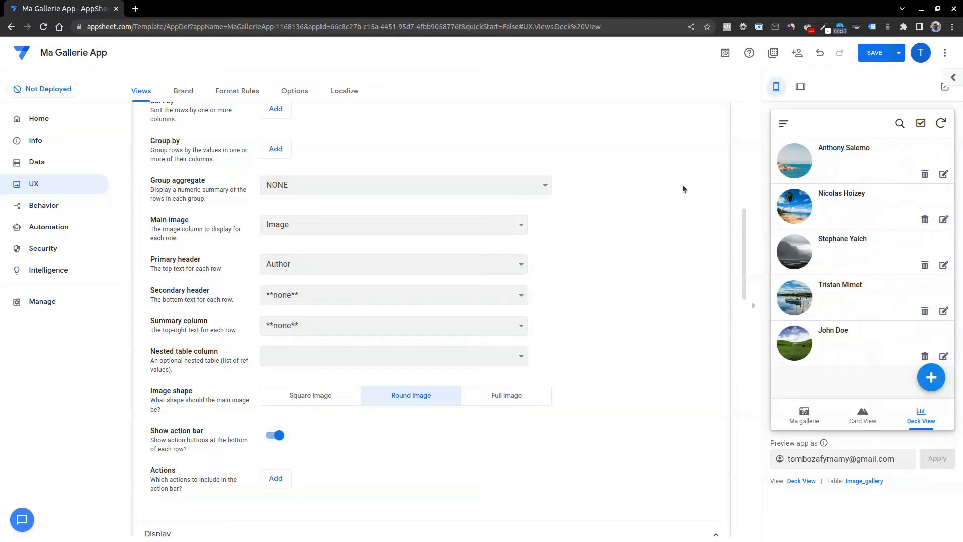
# Step: Add one entry to the action bar's actions, try Edit for it and set it to Delete
pyautogui.click(276, 479)
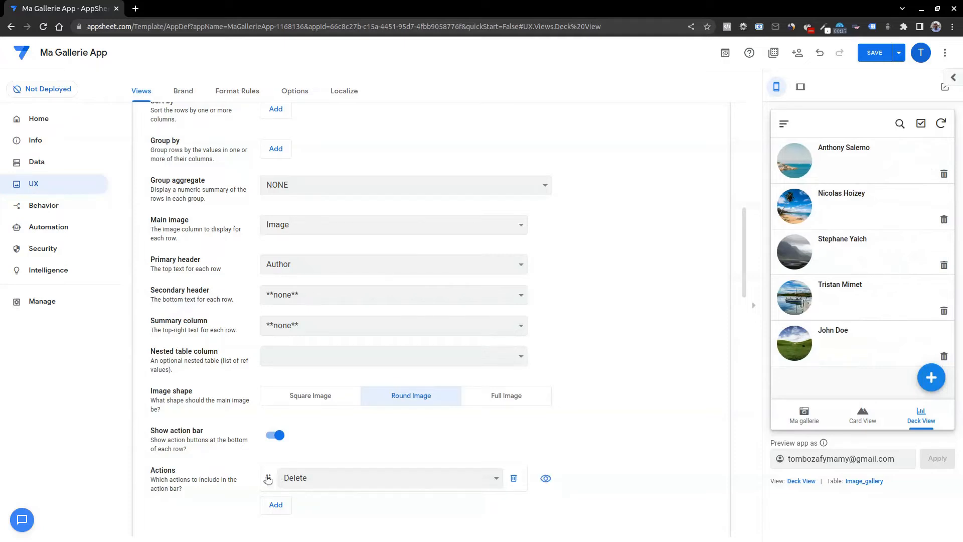
pyautogui.click(339, 479)
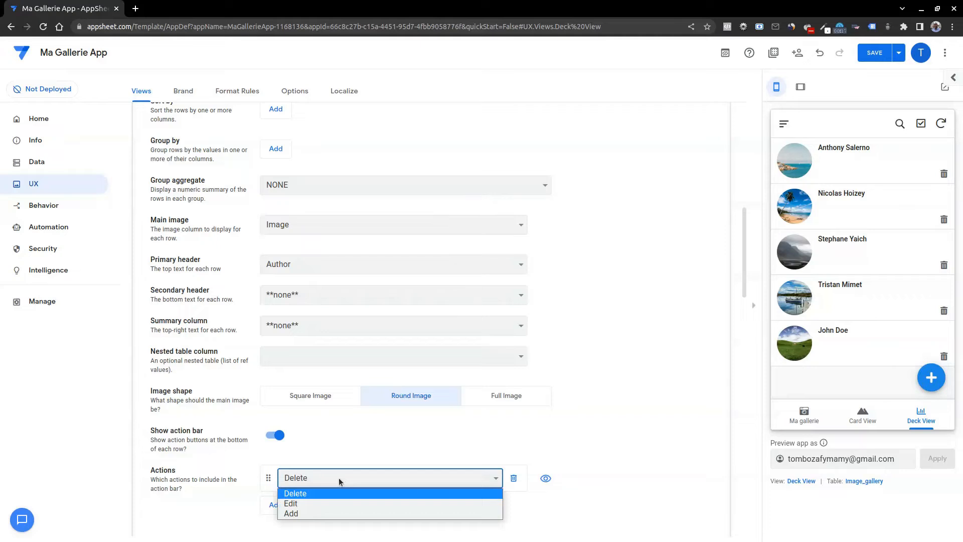
pyautogui.click(319, 504)
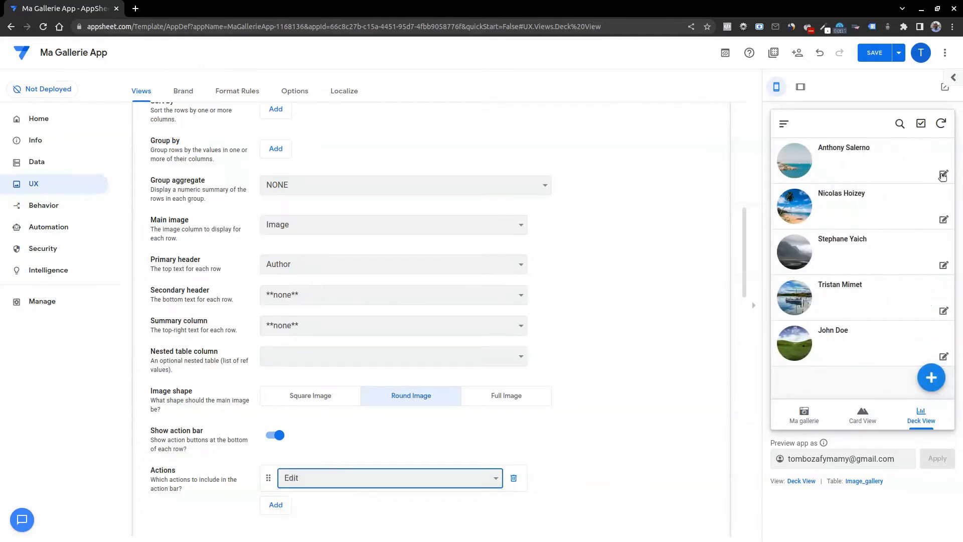
pyautogui.click(310, 486)
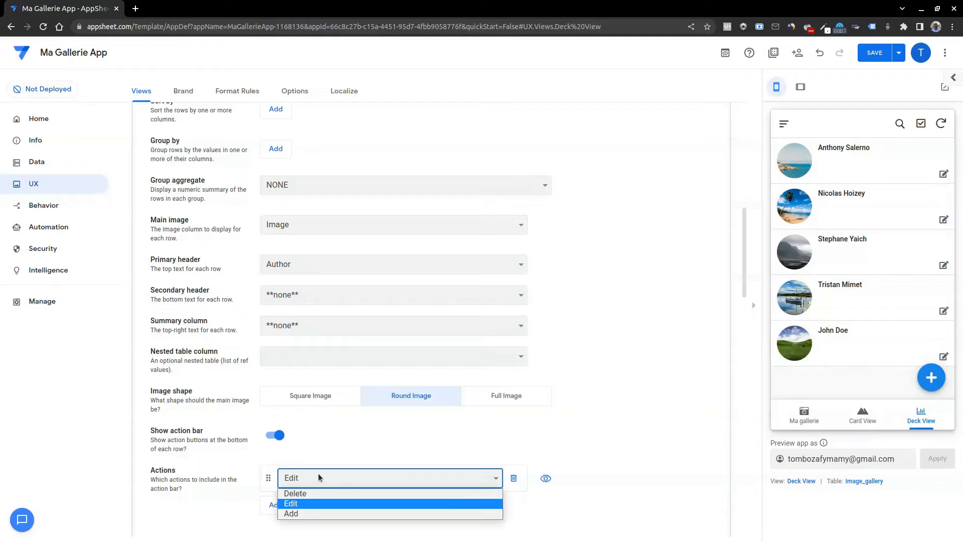
pyautogui.click(311, 492)
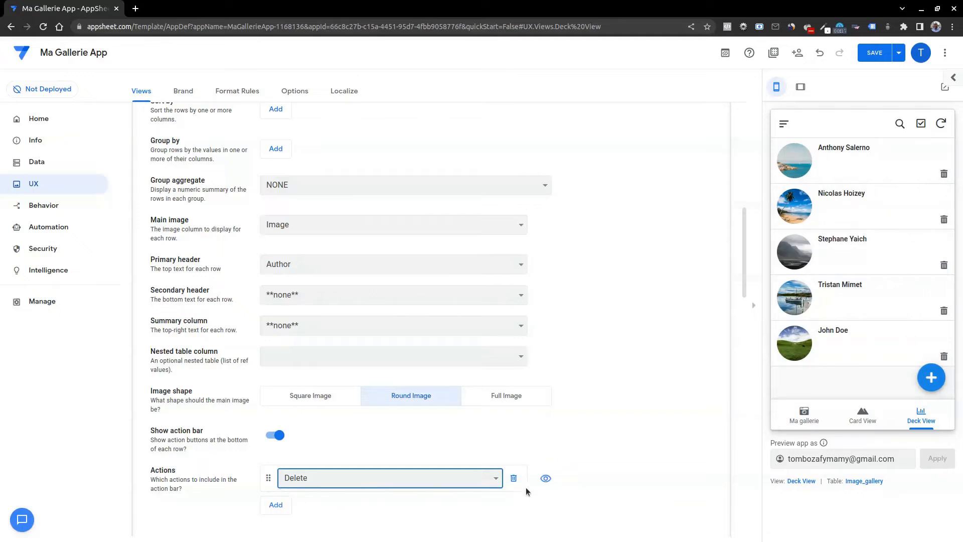
# Step: Add Edit and Add as the second and third actions in the Deck View's action bar and save the app
pyautogui.click(271, 512)
pyautogui.click(318, 502)
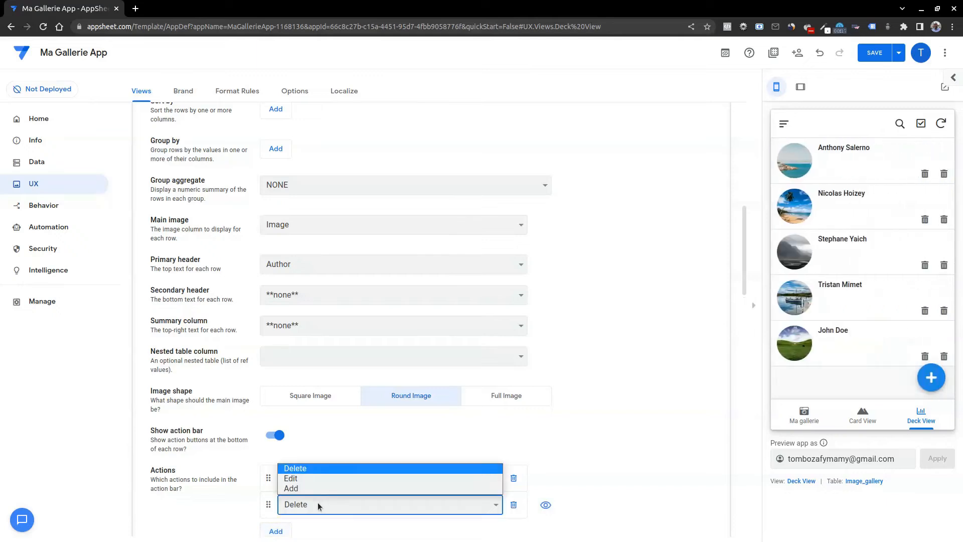
pyautogui.click(293, 481)
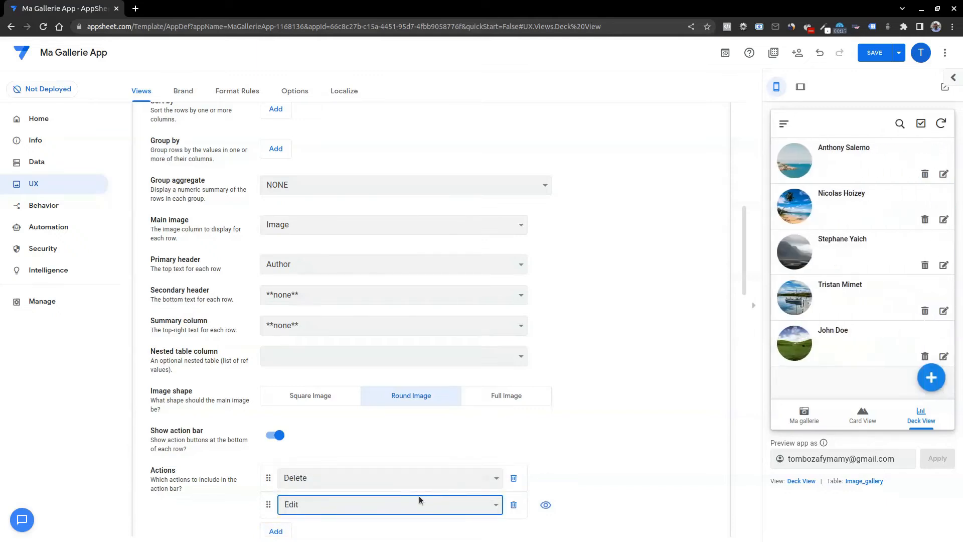
pyautogui.click(273, 531)
pyautogui.click(327, 524)
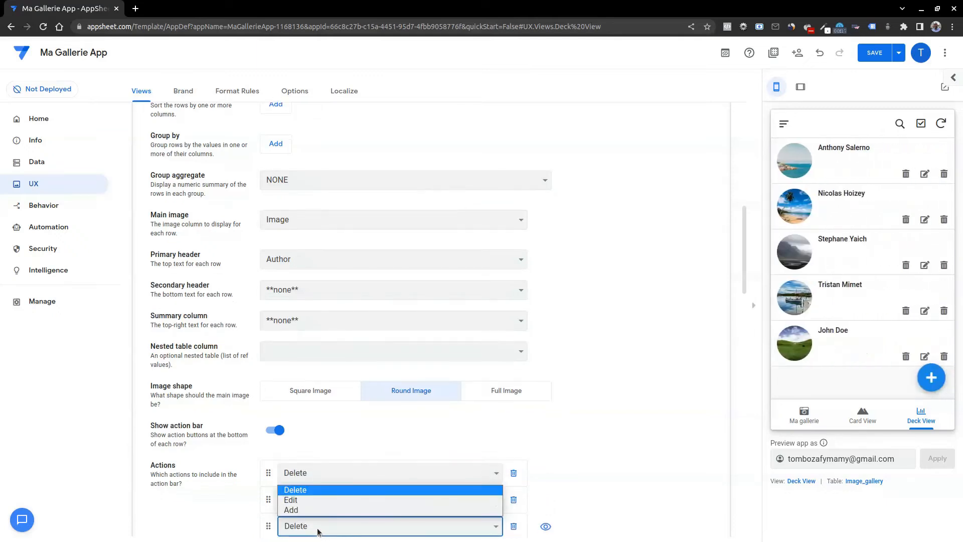
pyautogui.click(308, 510)
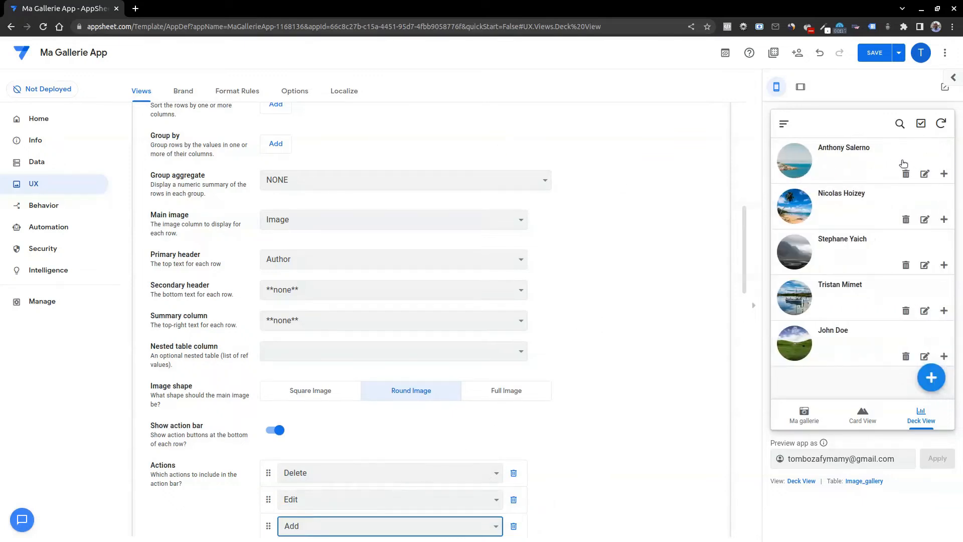
pyautogui.scroll(-2, 596, 354)
pyautogui.scroll(-1, 595, 359)
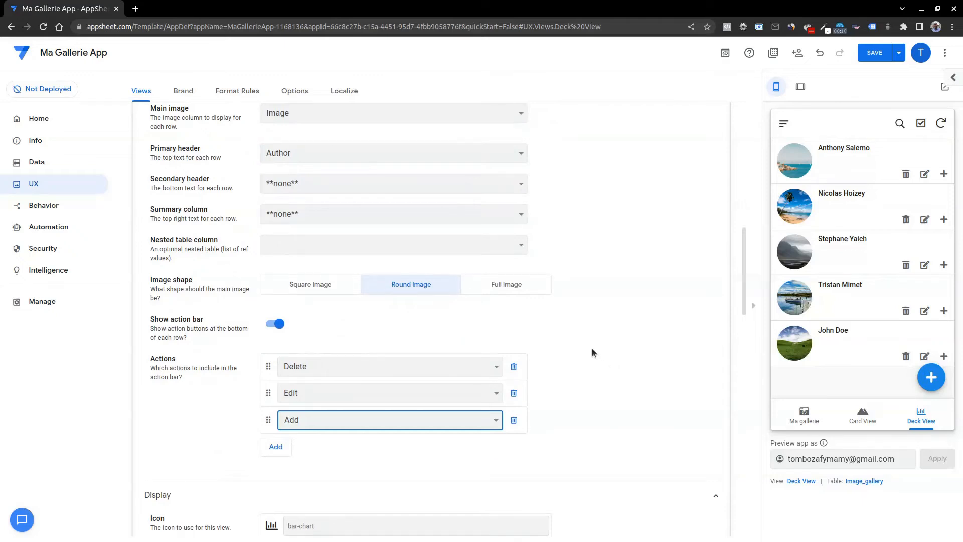
pyautogui.click(872, 55)
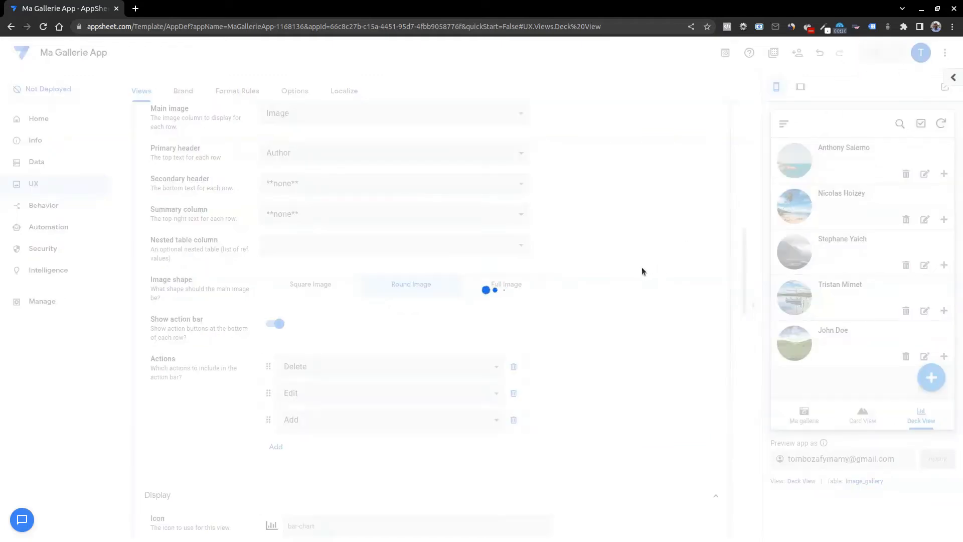
# Step: Search the Deck View's display icons for "list", choose the solid boxed list icon, and save the app
pyautogui.scroll(-10, 590, 290)
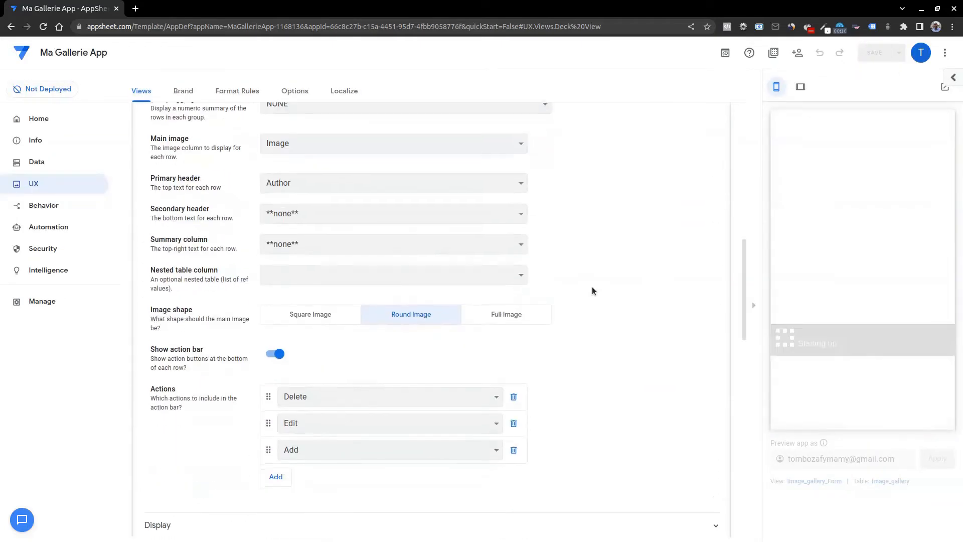
pyautogui.scroll(-2, 592, 291)
pyautogui.click(191, 318)
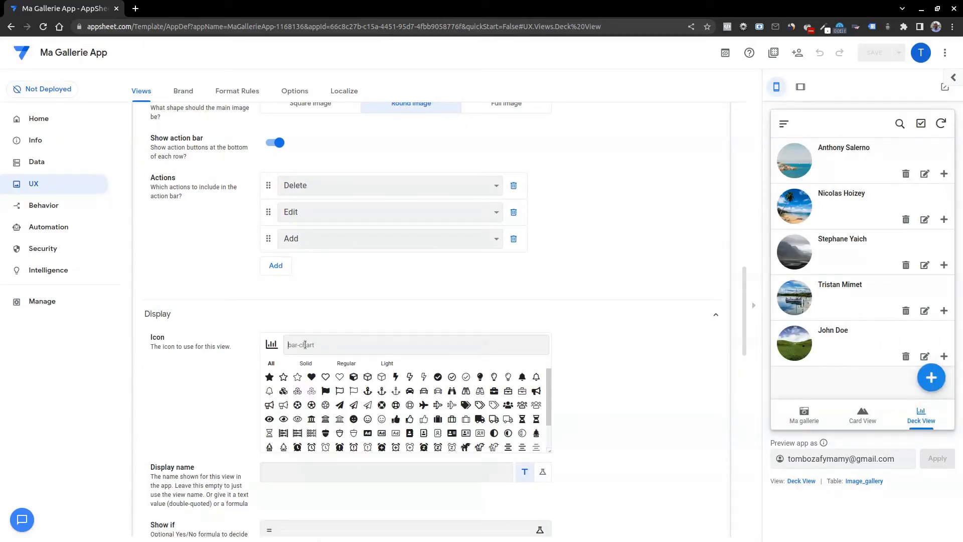
pyautogui.write('list')
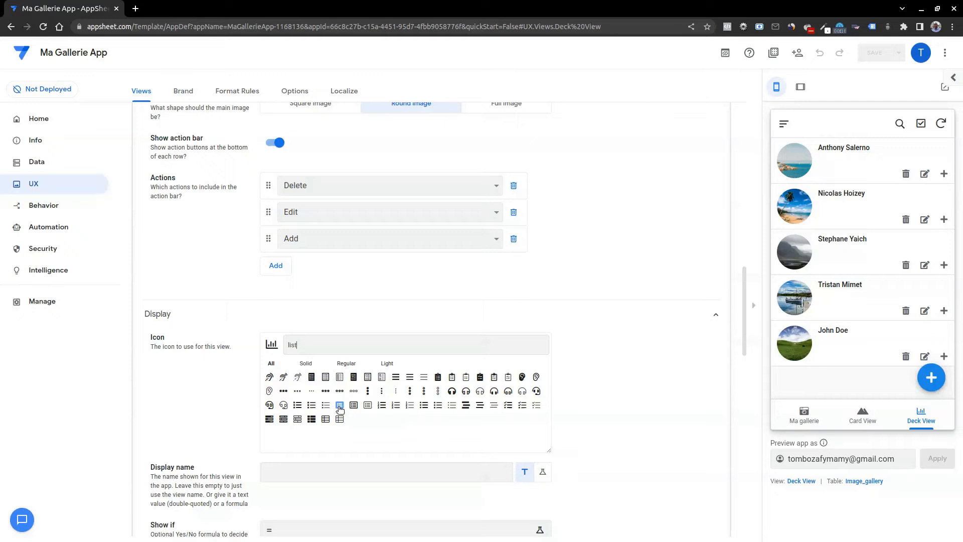
pyautogui.click(340, 407)
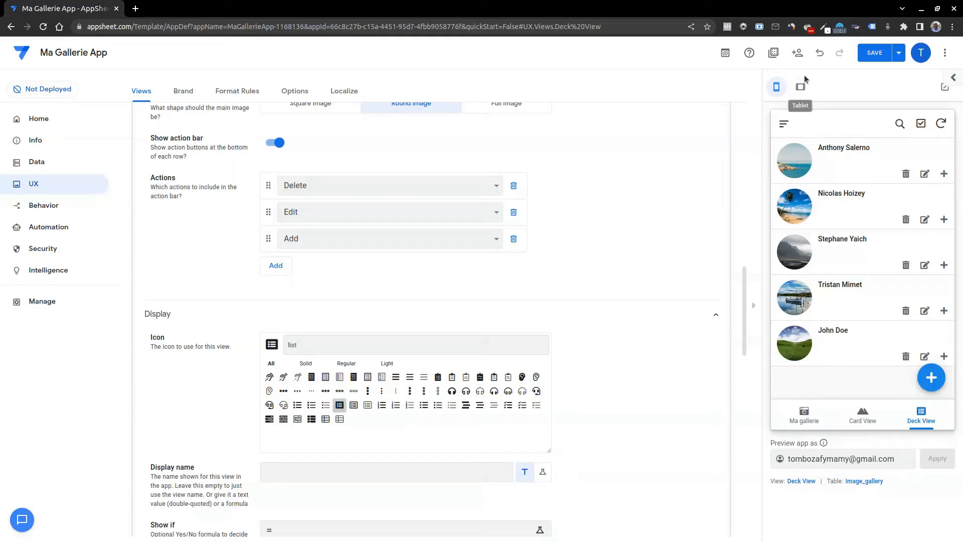
pyautogui.click(873, 54)
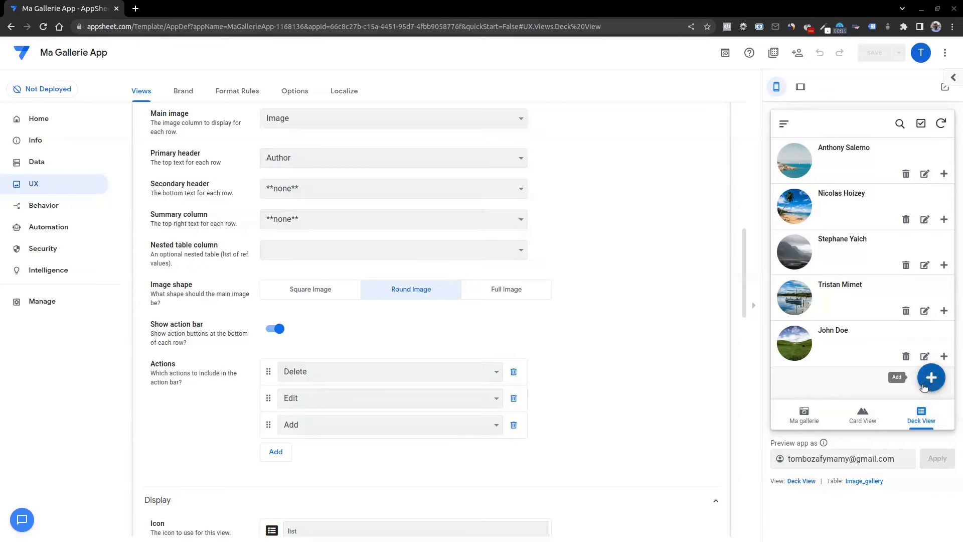
# Step: Preview the Add and Edit forms from the first Deck View row, returning to the list without changing anything
pyautogui.click(943, 174)
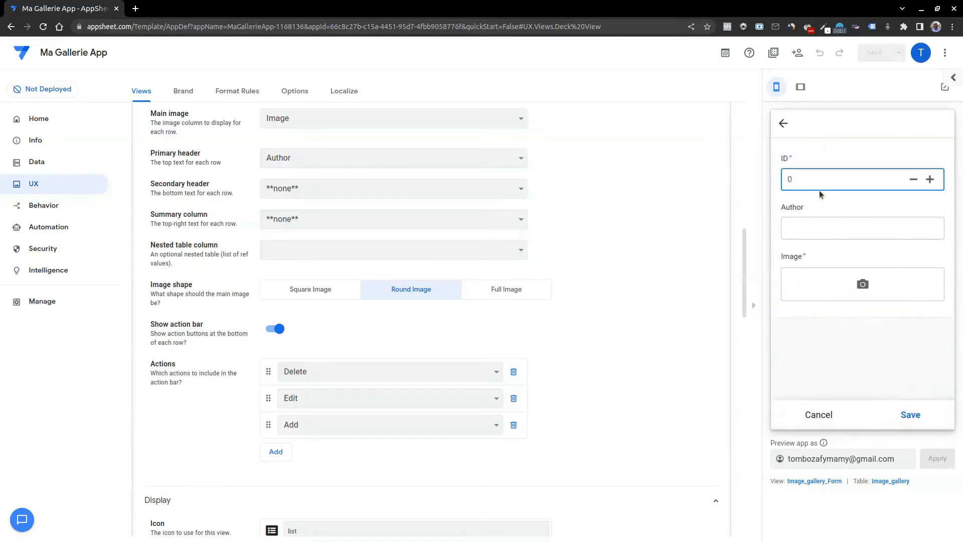
pyautogui.click(783, 124)
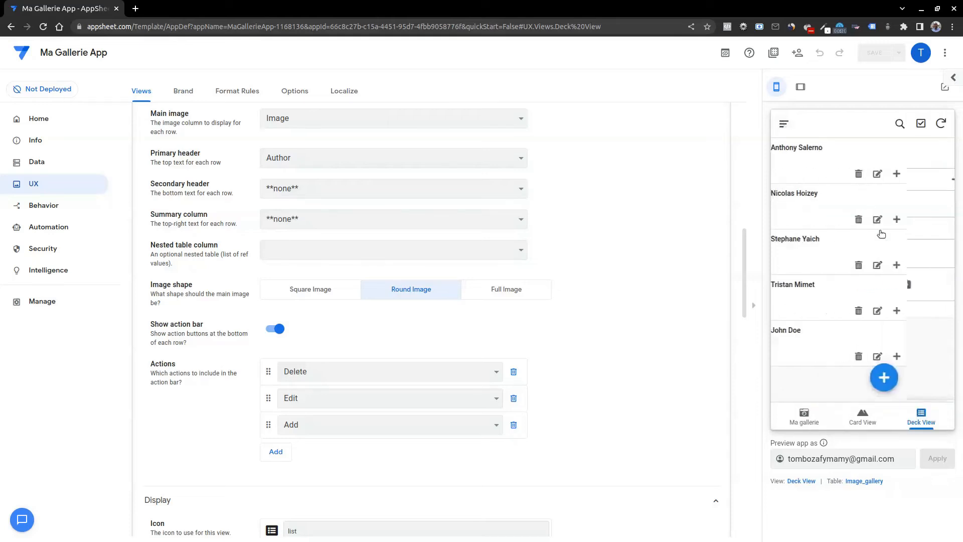
pyautogui.click(926, 176)
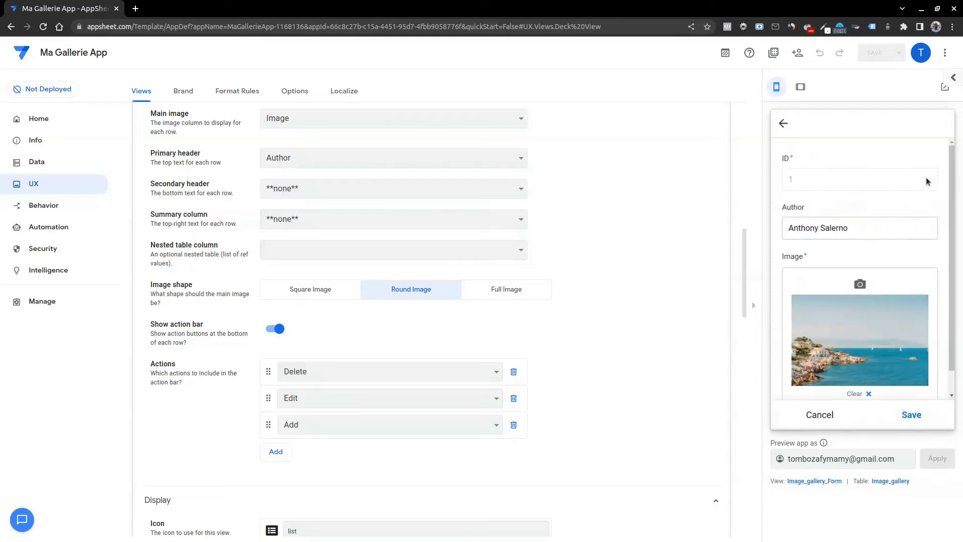
pyautogui.click(868, 230)
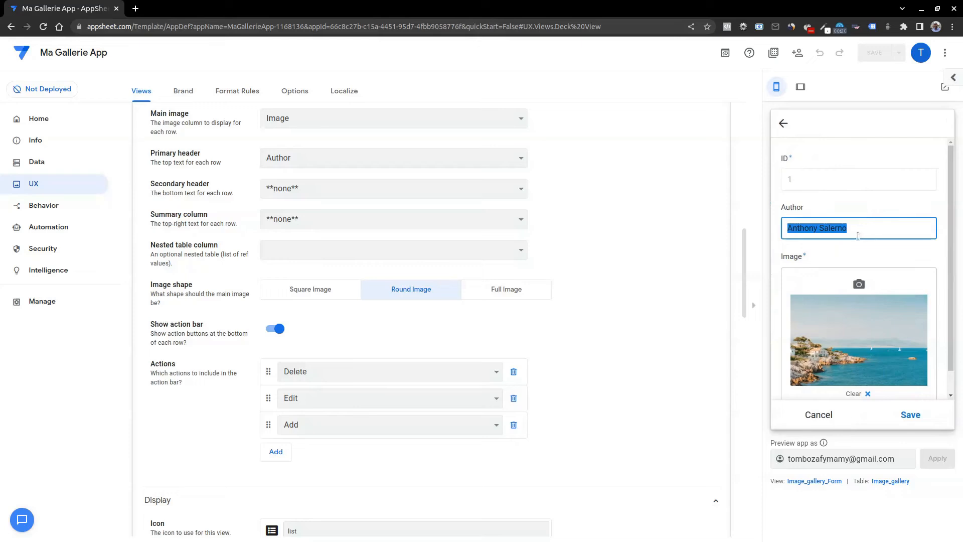
pyautogui.click(864, 230)
pyautogui.click(783, 124)
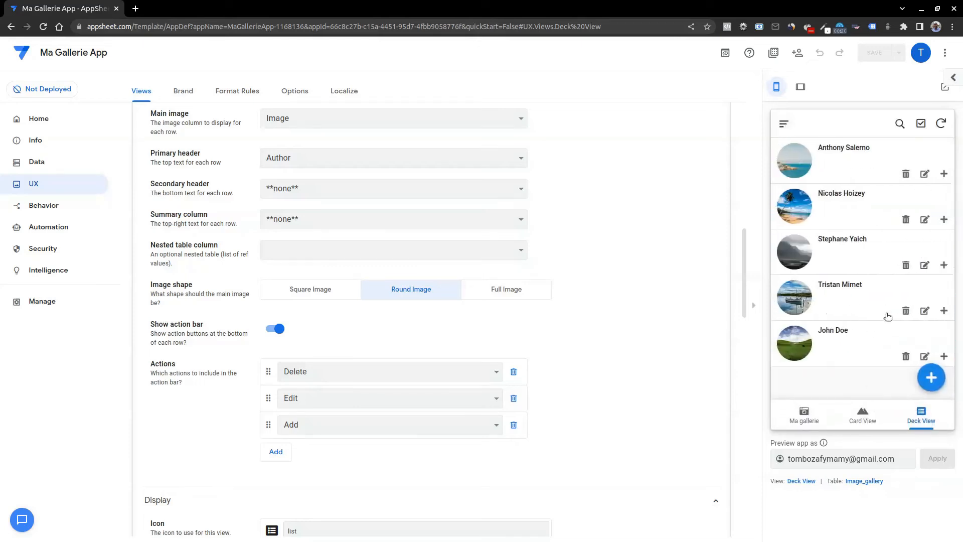
# Step: Edit the fourth row in the app preview, append "official" to its Author value, and save the record
pyautogui.click(924, 311)
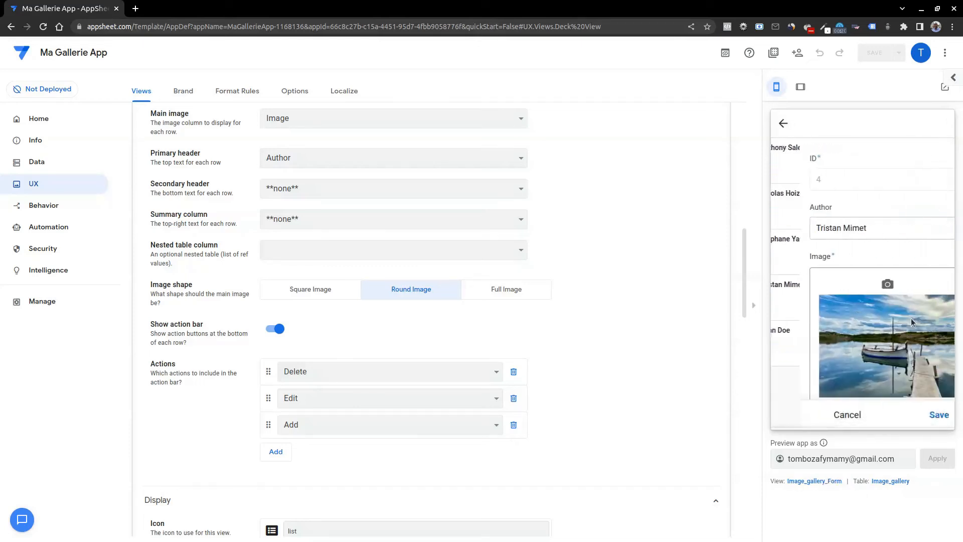
pyautogui.click(851, 228)
pyautogui.click(851, 228)
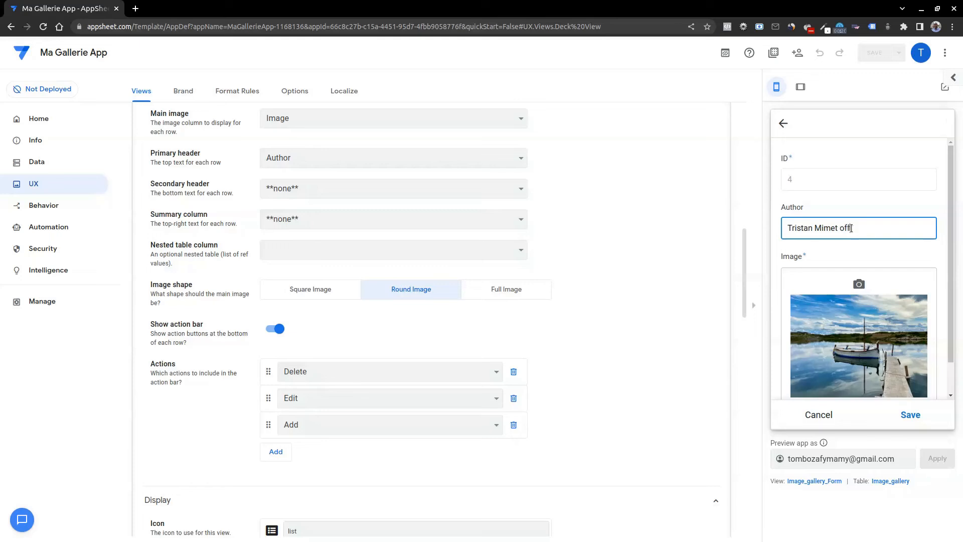
pyautogui.write('offocial')
pyautogui.click(855, 230)
pyautogui.press('BackSpace')
pyautogui.write('i')
pyautogui.scroll(-1, 855, 301)
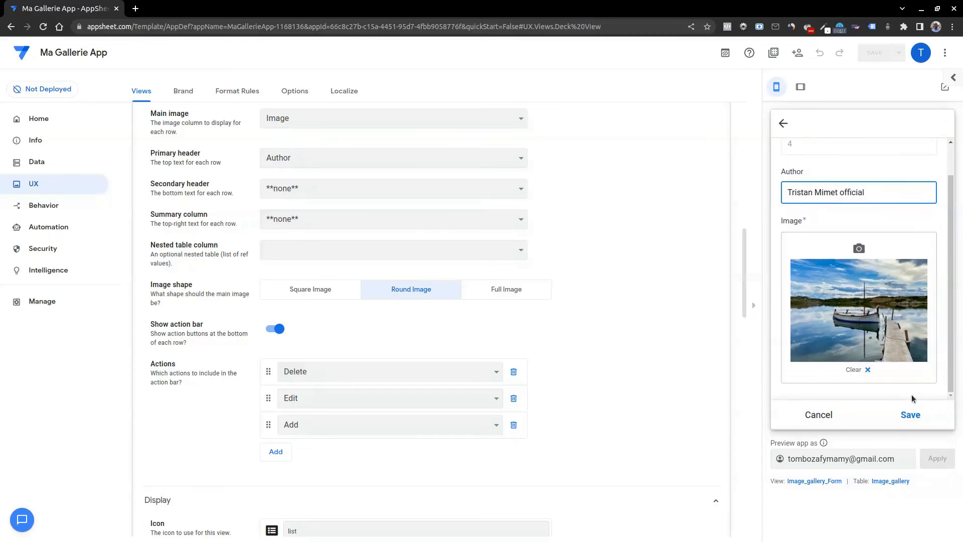
pyautogui.click(910, 415)
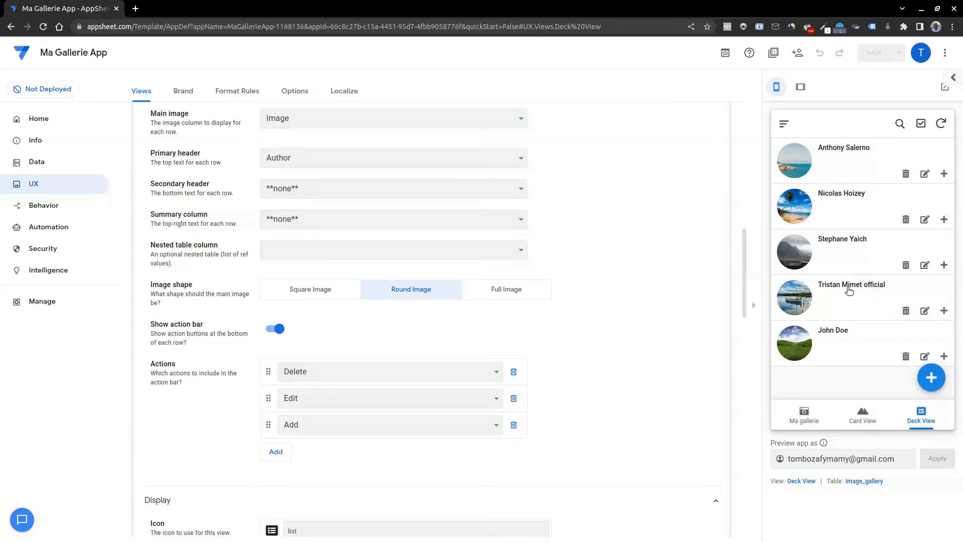
# Step: Add a record from the last row with ID 6, an author's full name and the boat-and-pier photo, and save it
pyautogui.click(944, 356)
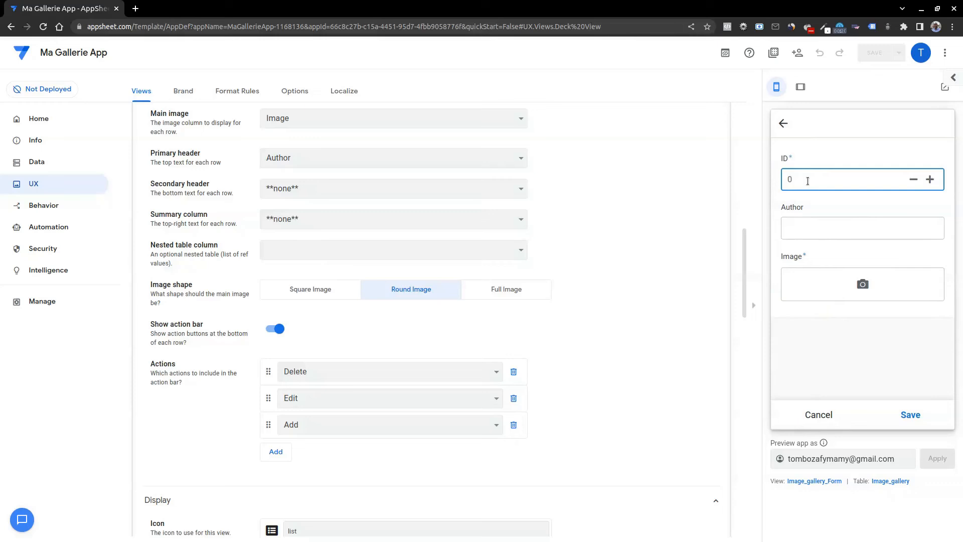
pyautogui.click(795, 230)
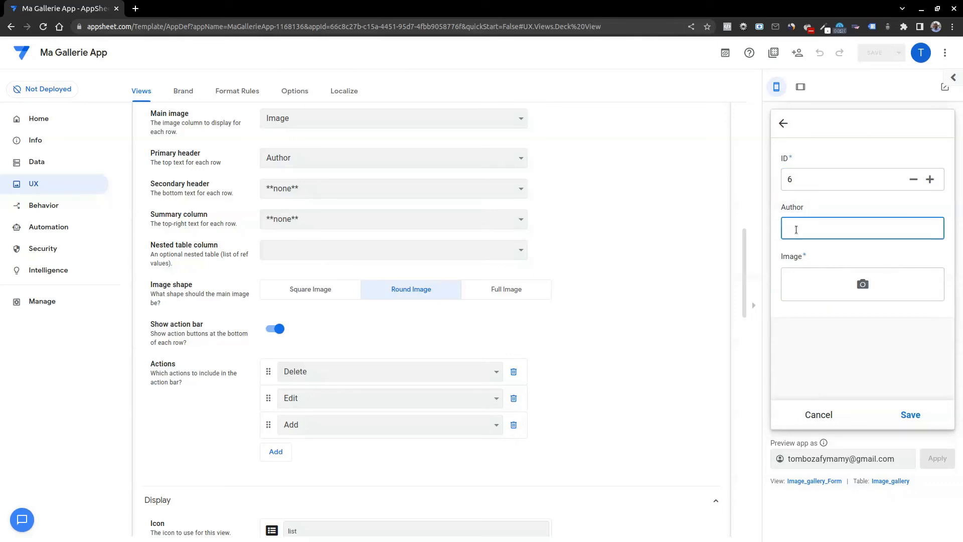
pyautogui.write('Jane Doe')
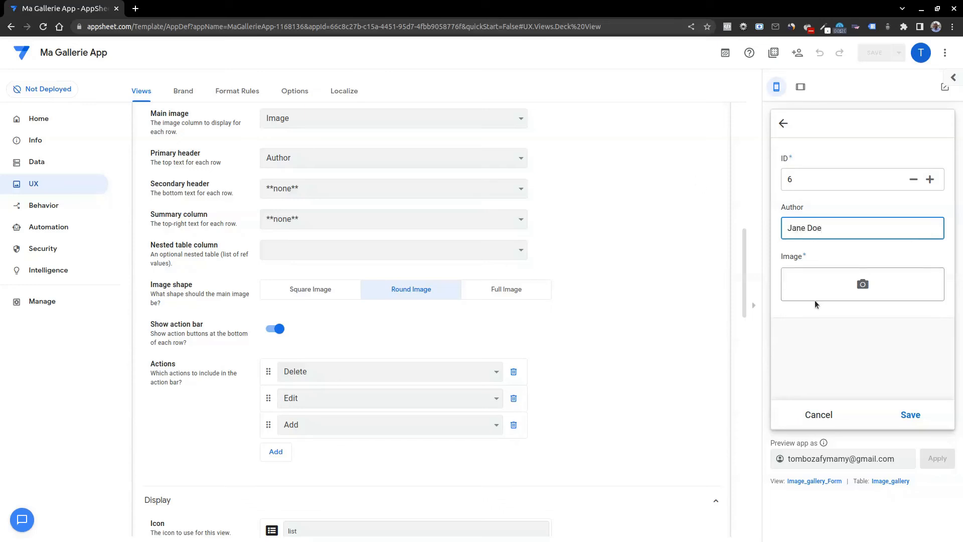
pyautogui.click(851, 289)
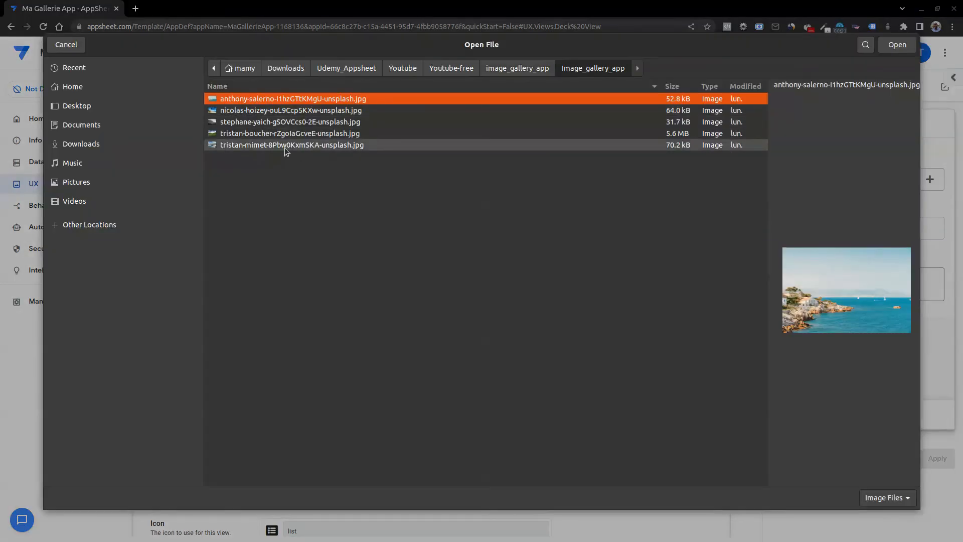
pyautogui.click(296, 145)
pyautogui.click(894, 46)
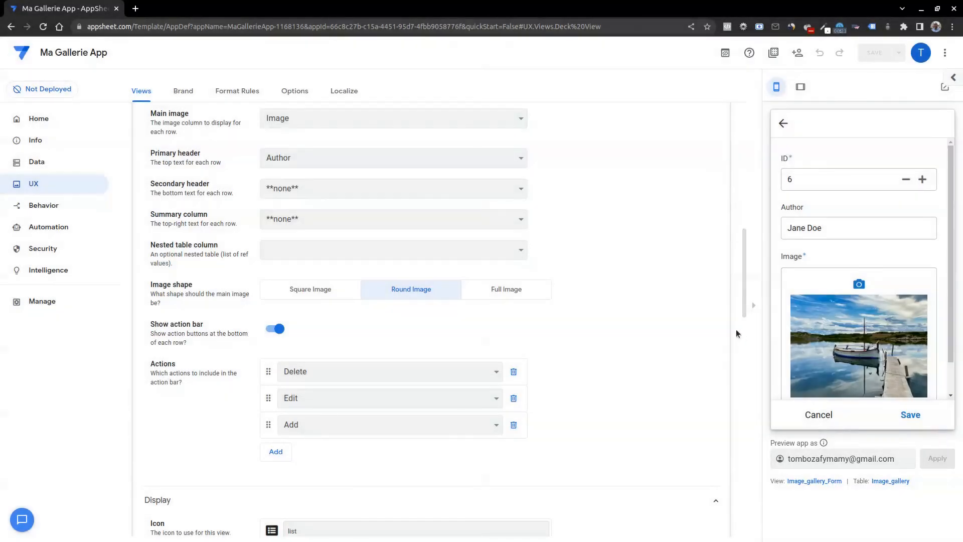
pyautogui.click(908, 415)
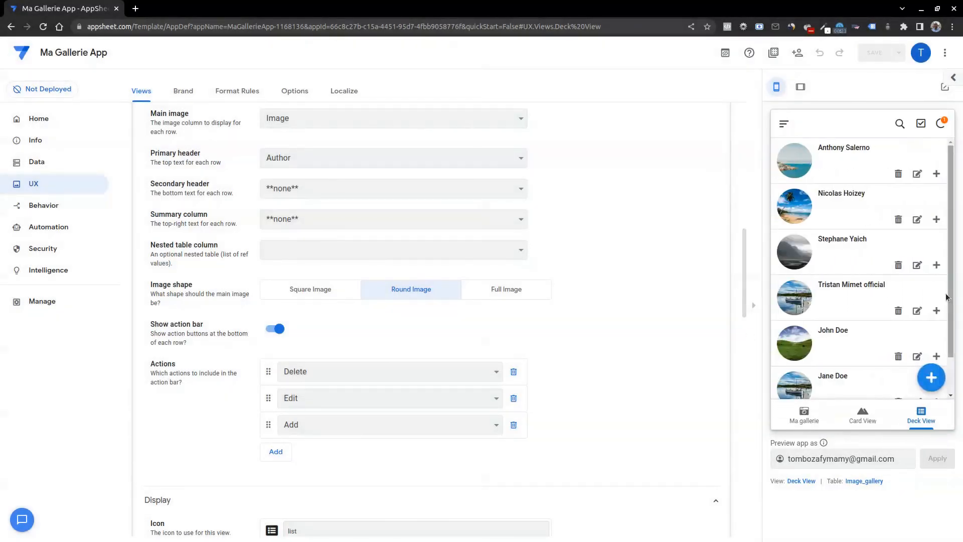
# Step: Delete the record with ID 6 from the Deck View preview and confirm the deletion
pyautogui.scroll(-1, 854, 327)
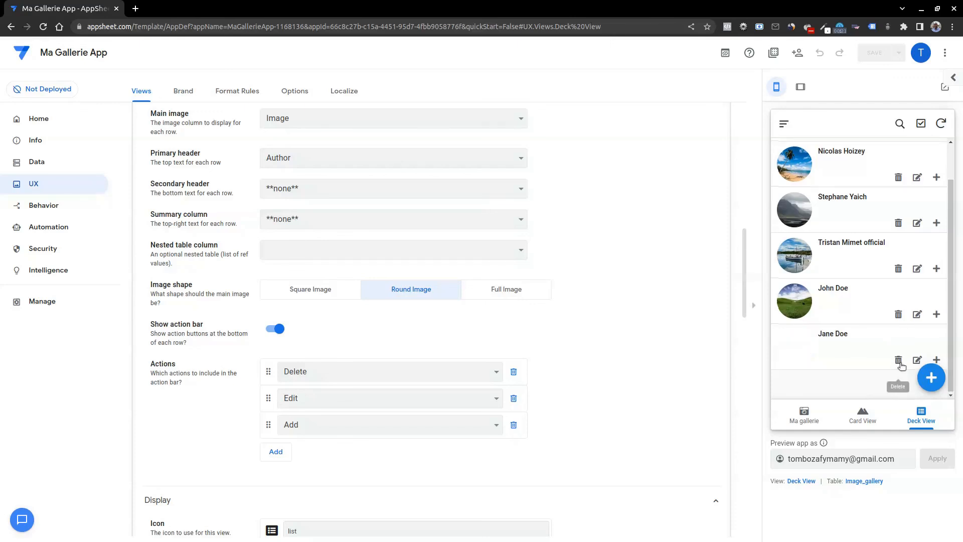
pyautogui.click(899, 361)
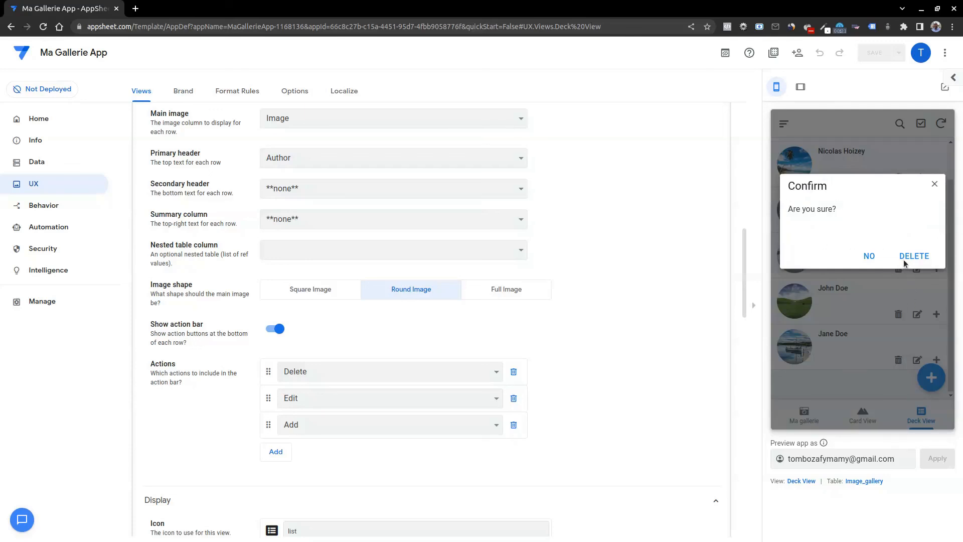
pyautogui.click(918, 259)
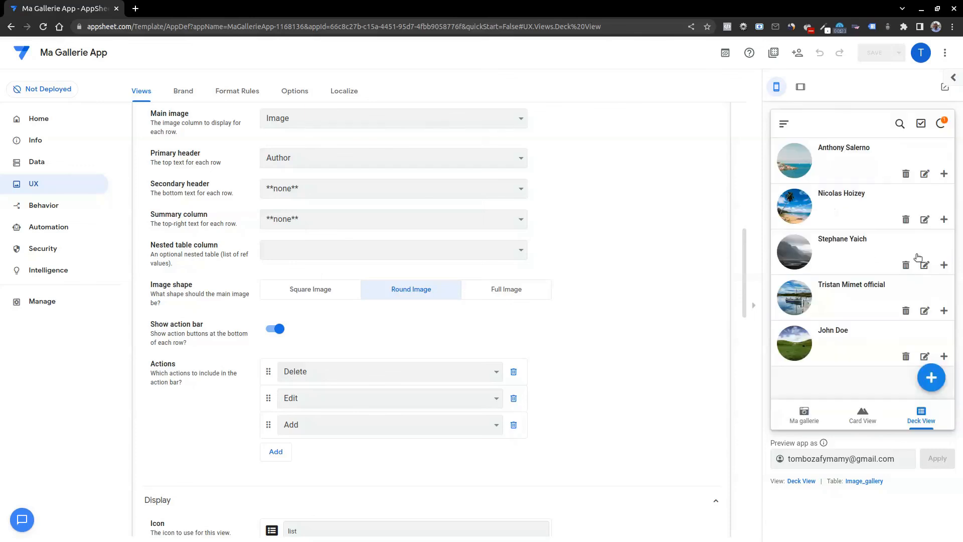